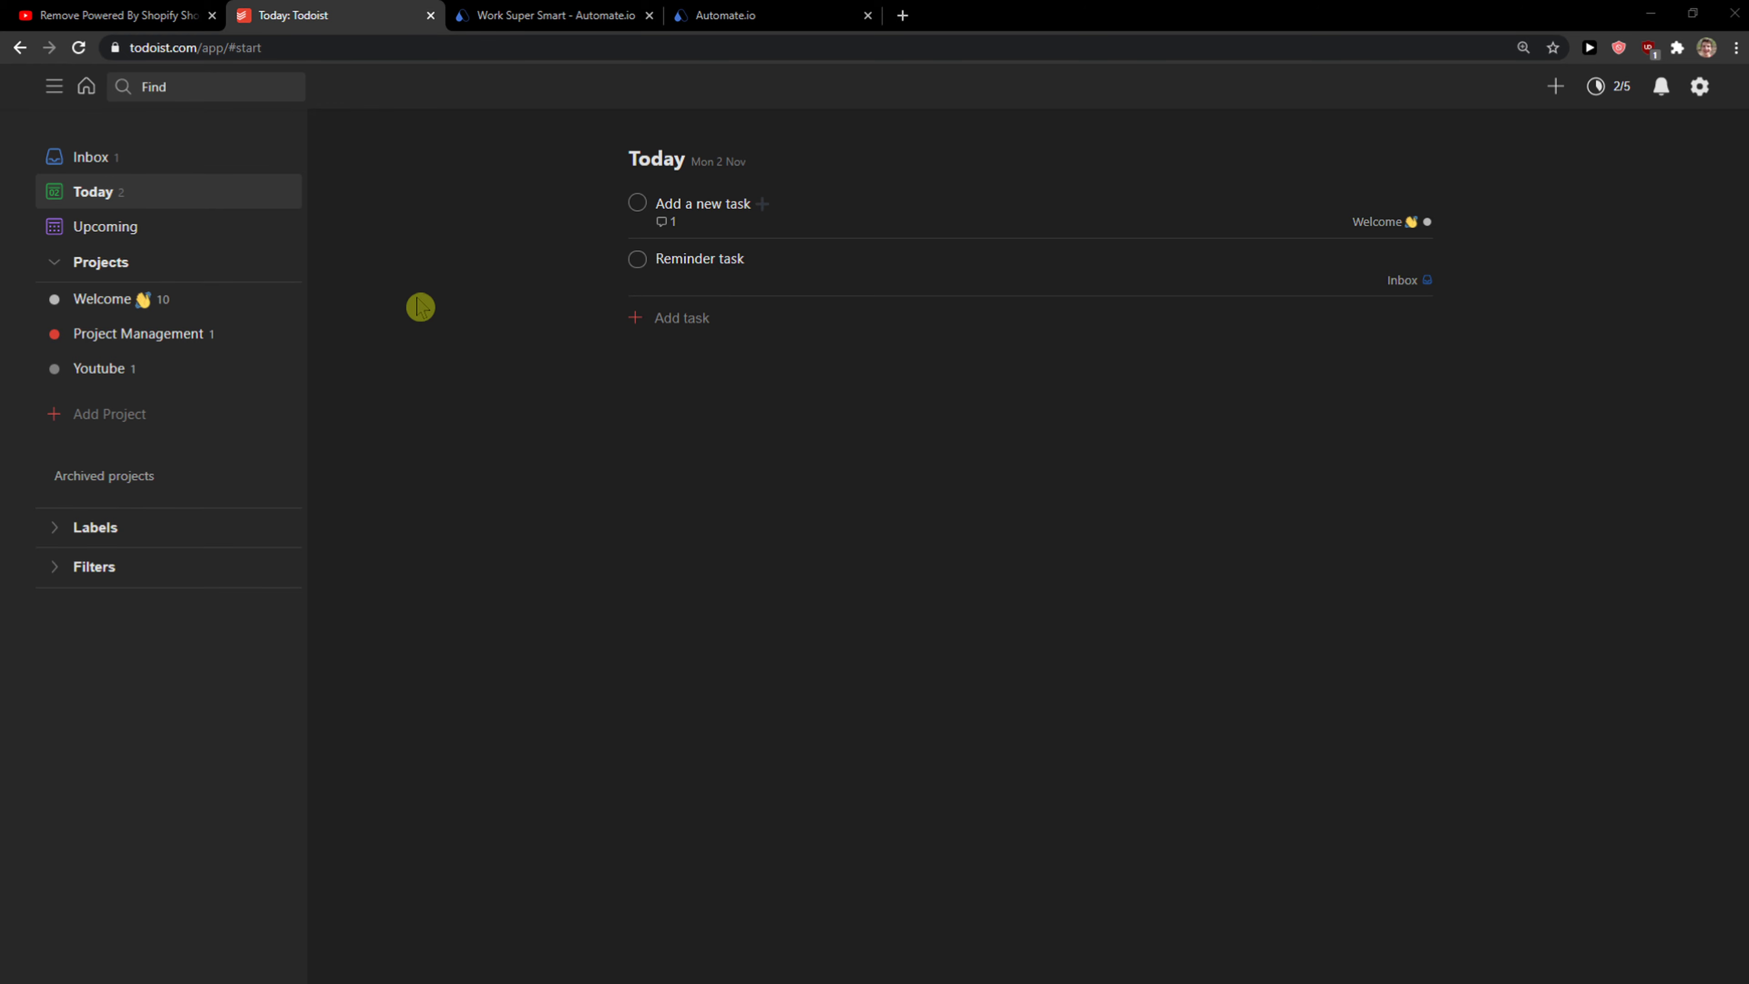
Open the Automate.io registration link from the YouTube video's description in a background tab
click(161, 10)
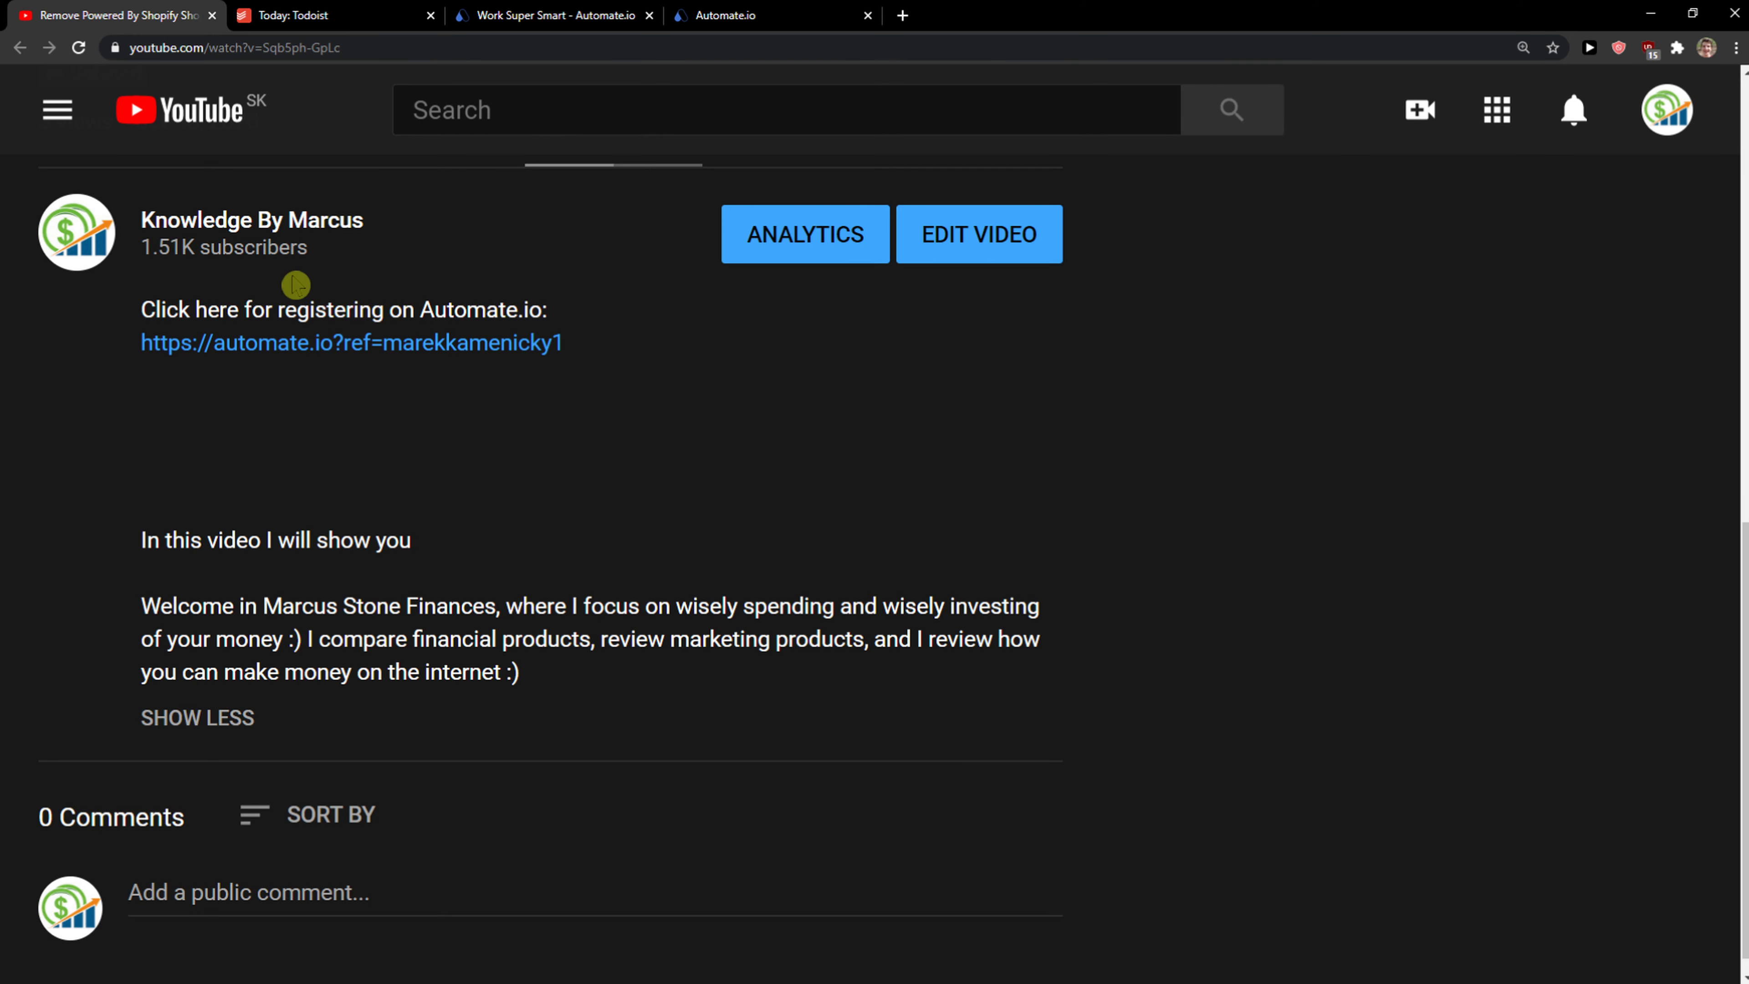
scroll(258, 359, down, 1)
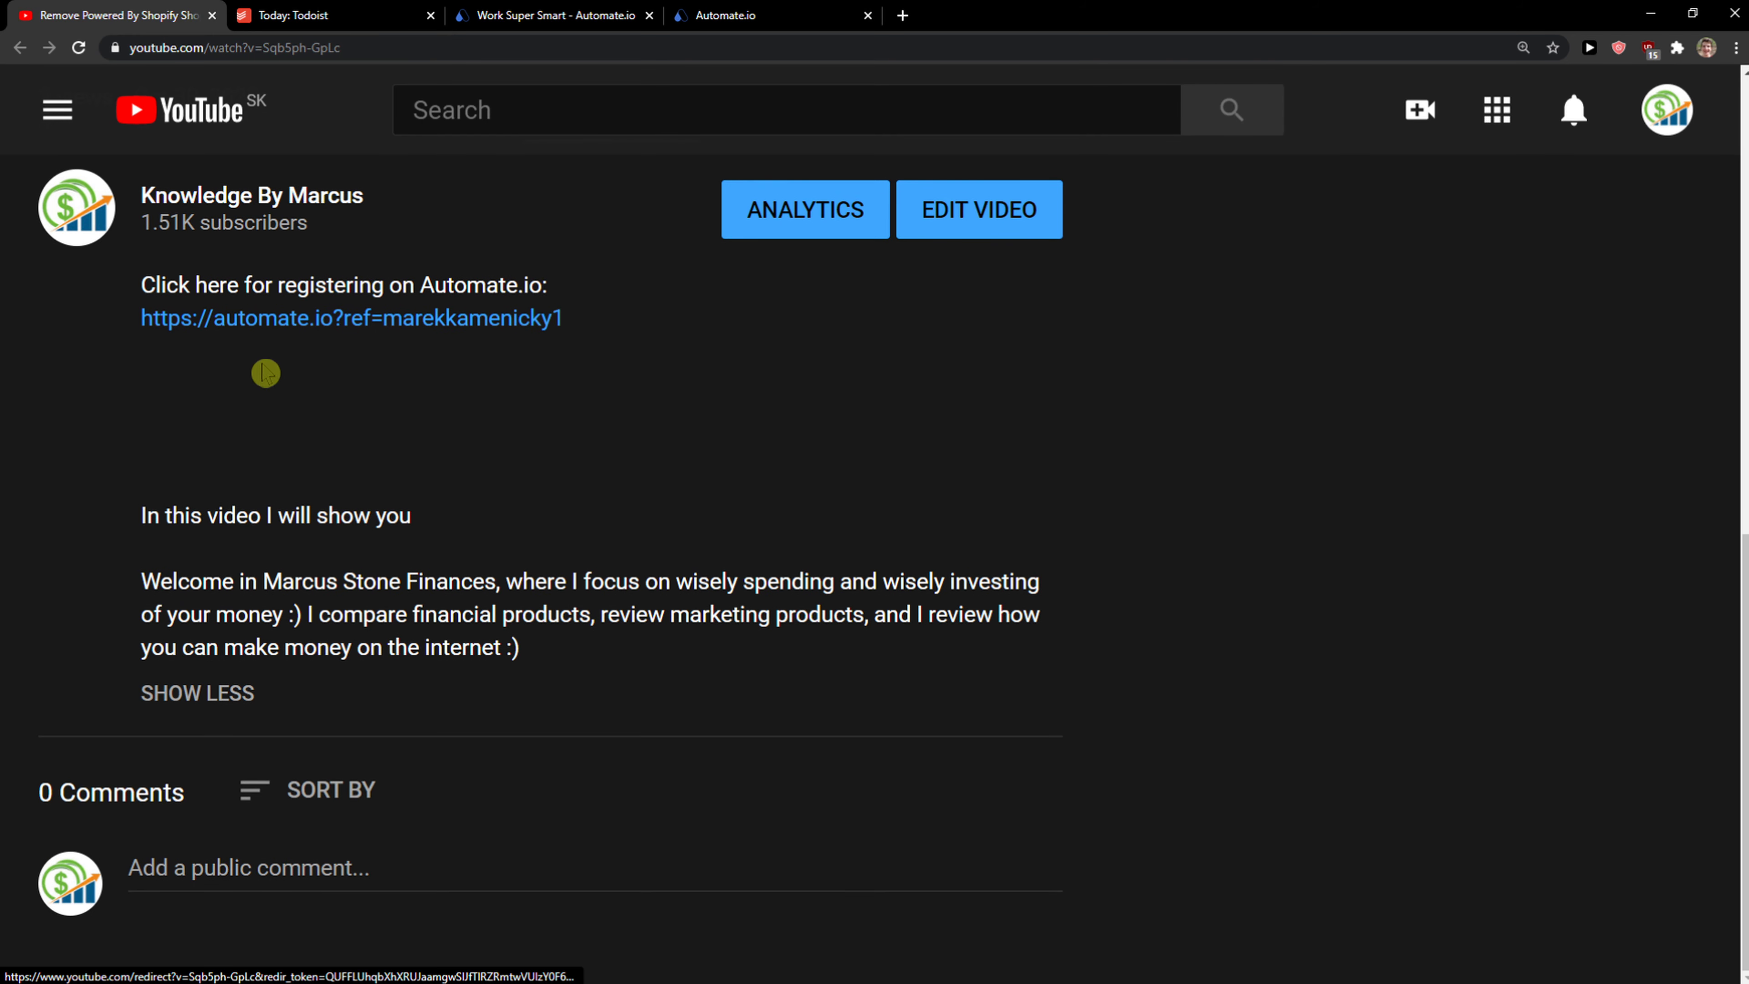
middle_click(285, 322)
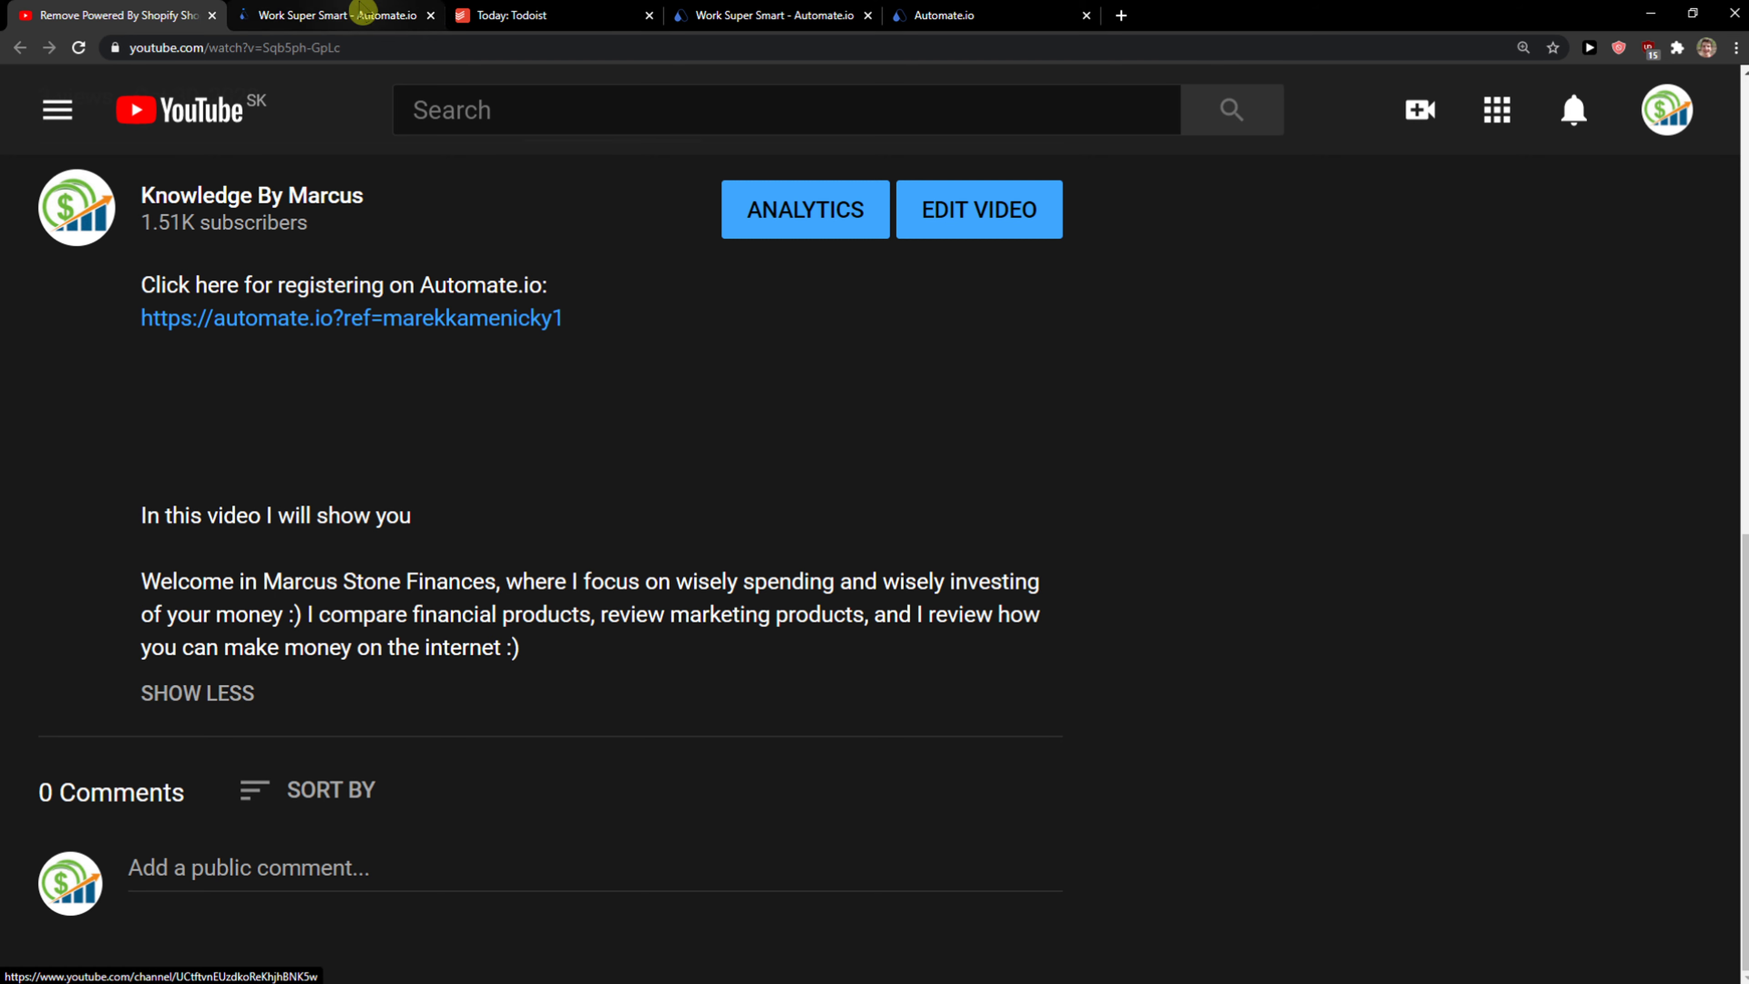
Delete the Todoist - New Task and Shopify - New Customer bots from the Automate.io Bots list
click(354, 16)
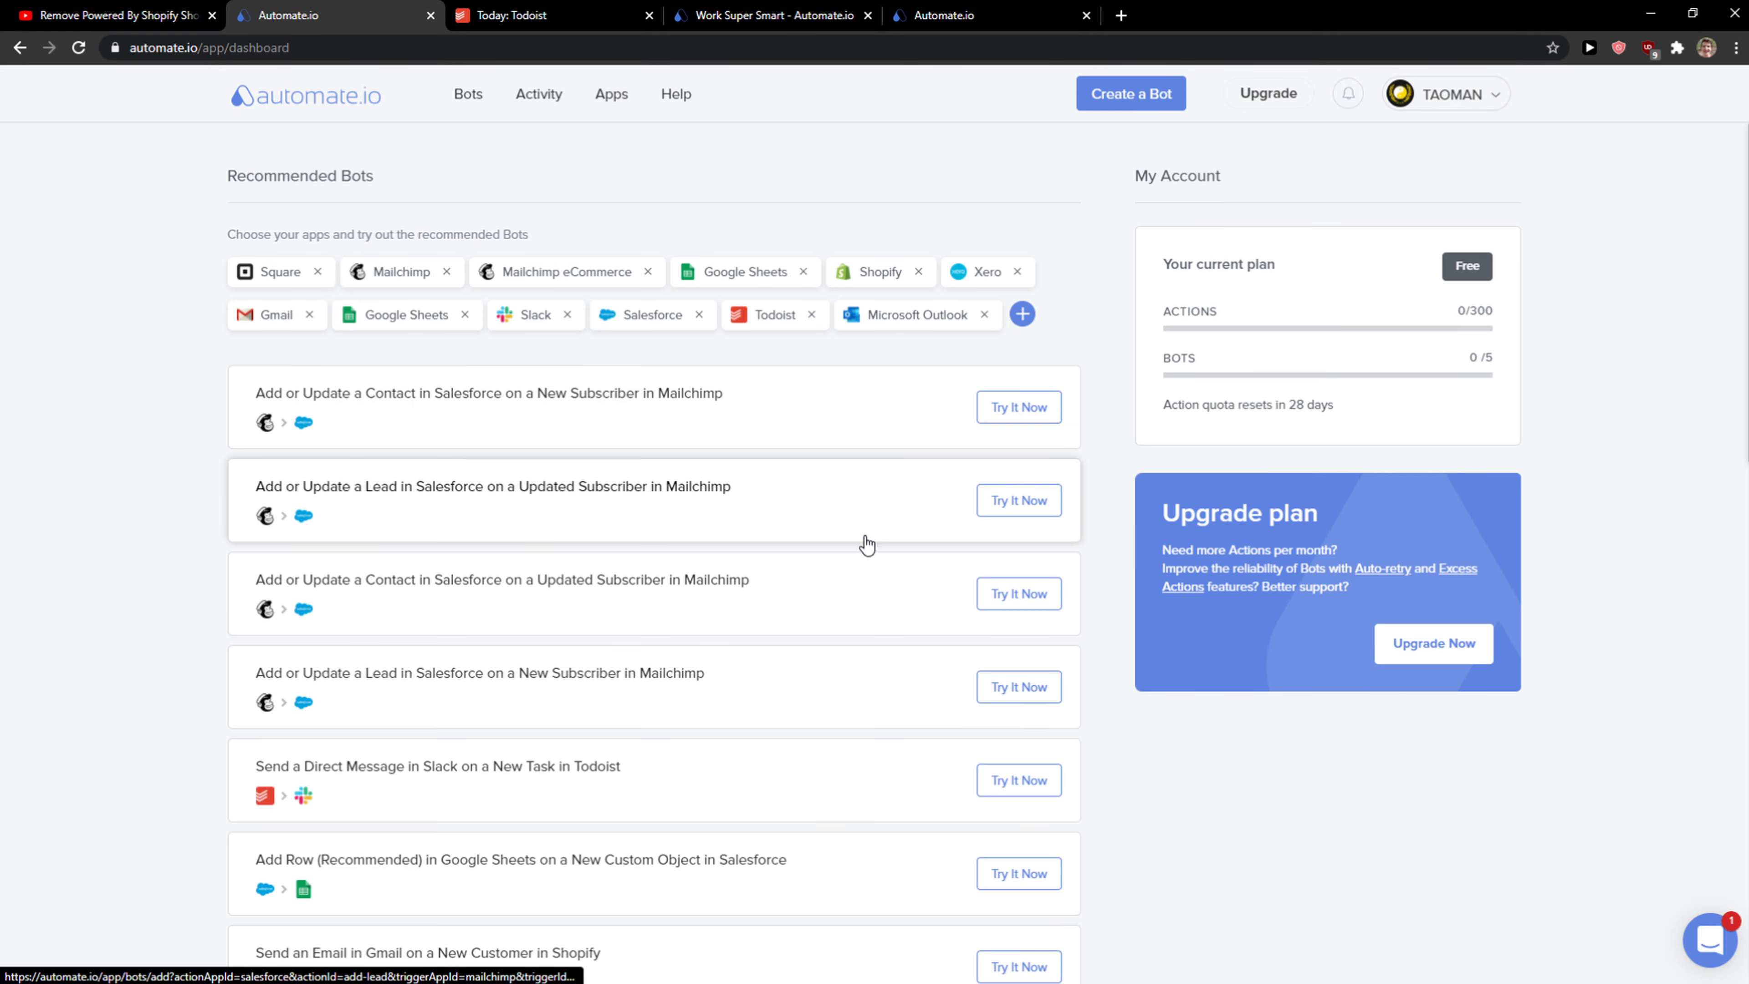
click(463, 97)
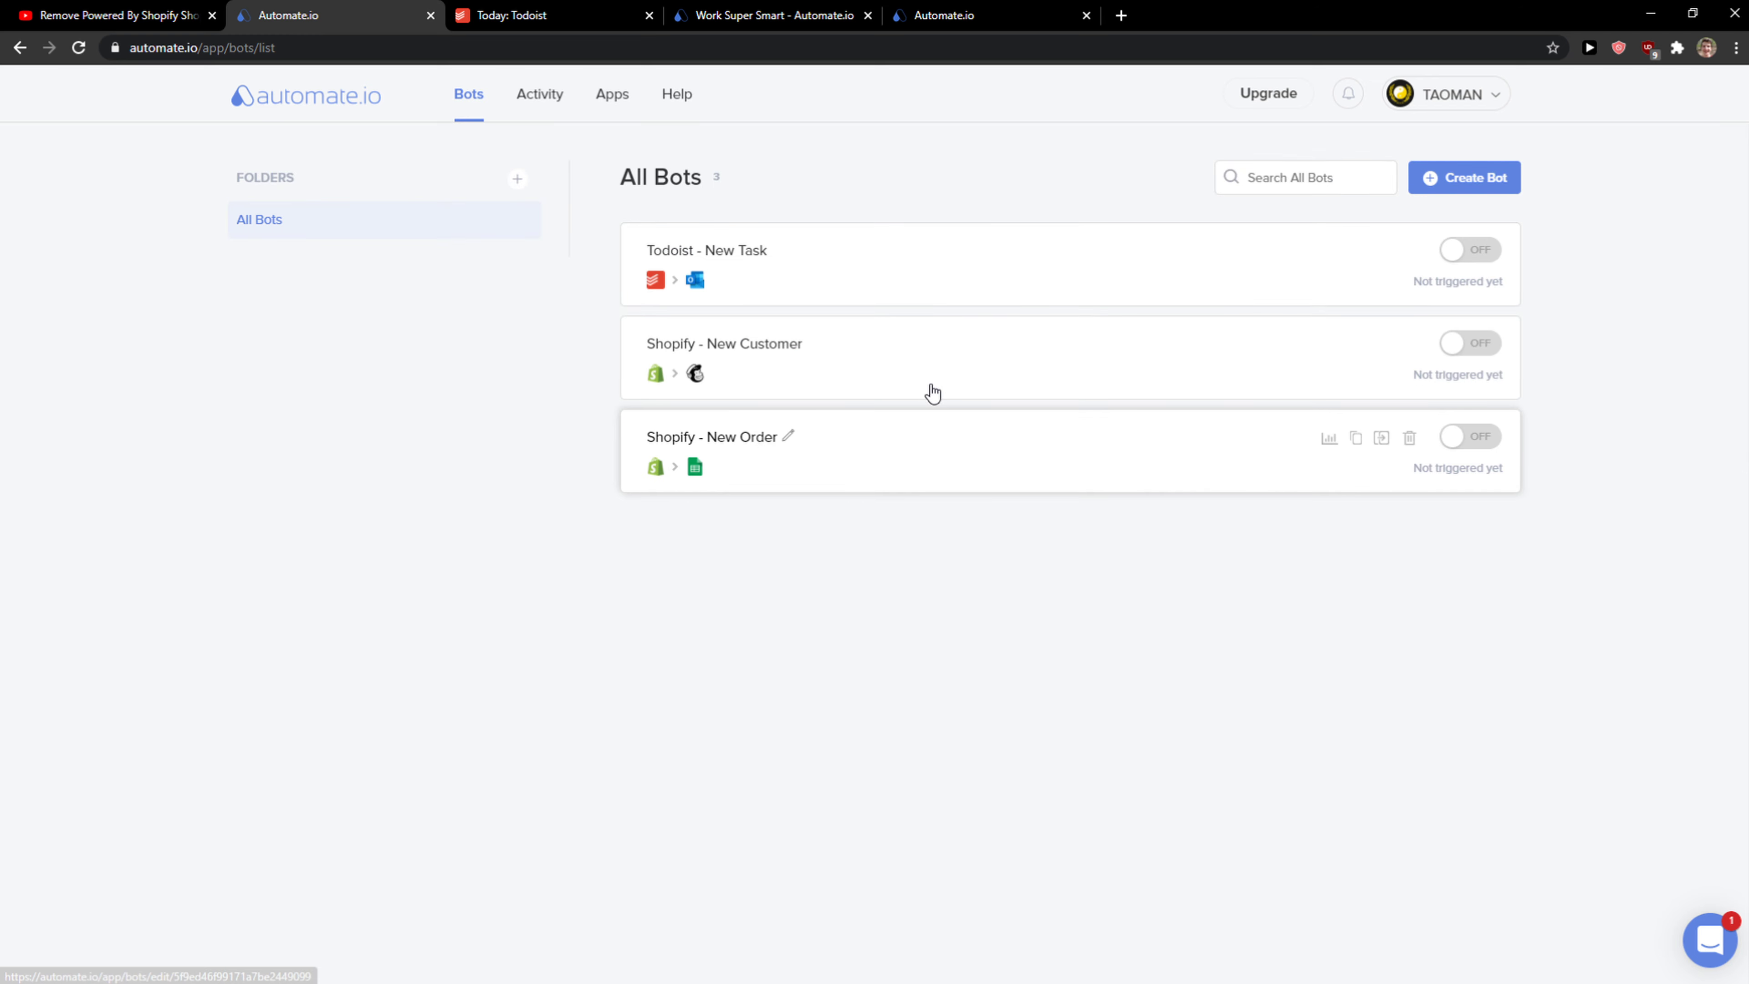
click(1409, 251)
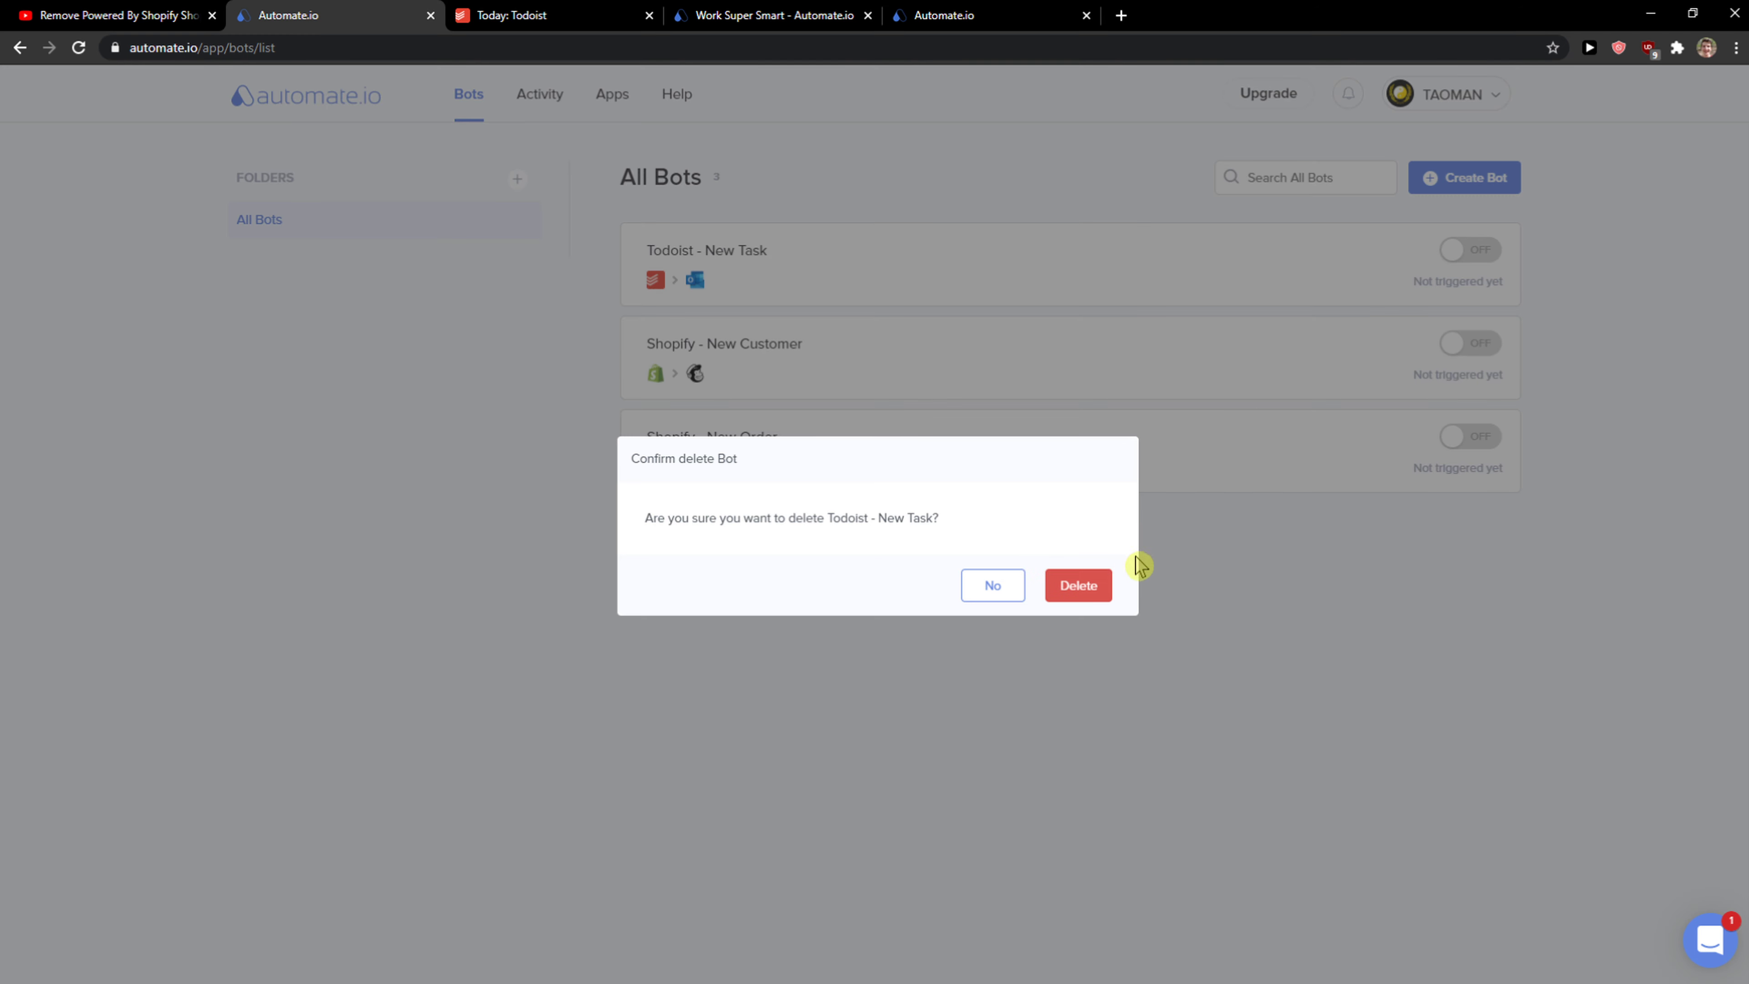
key(Escape)
click(1410, 250)
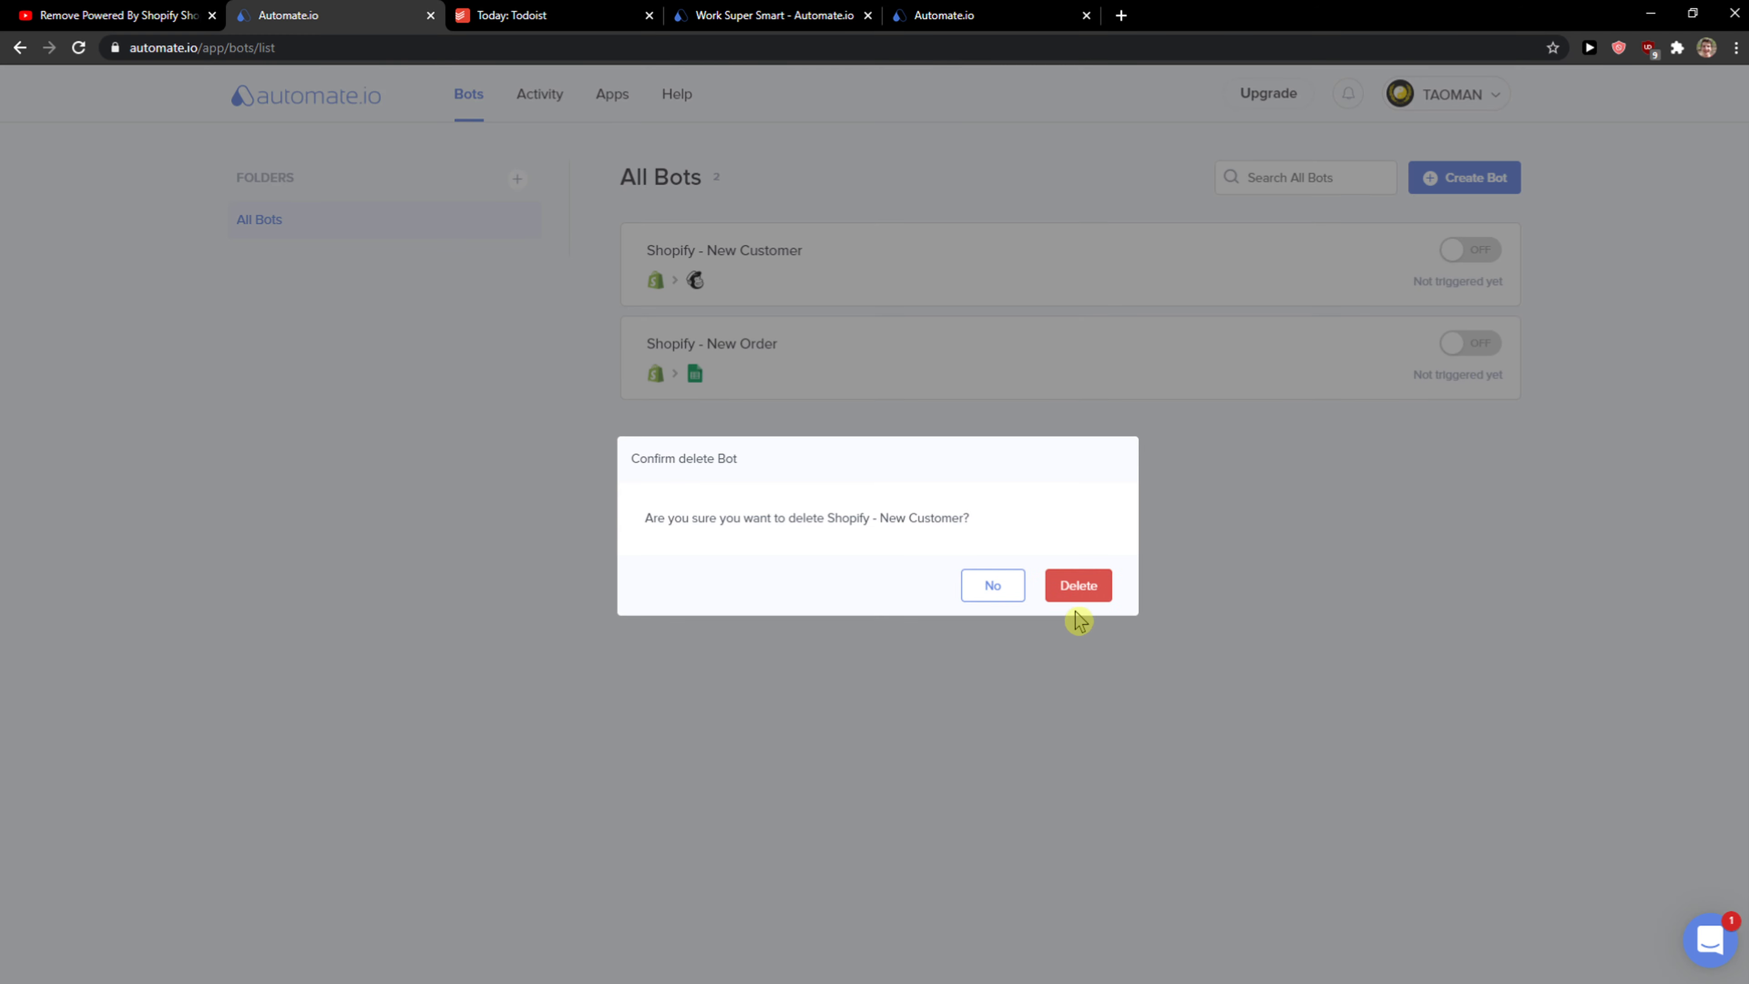
click(1079, 594)
Create a new bot with Todoist as its trigger app
click(1455, 177)
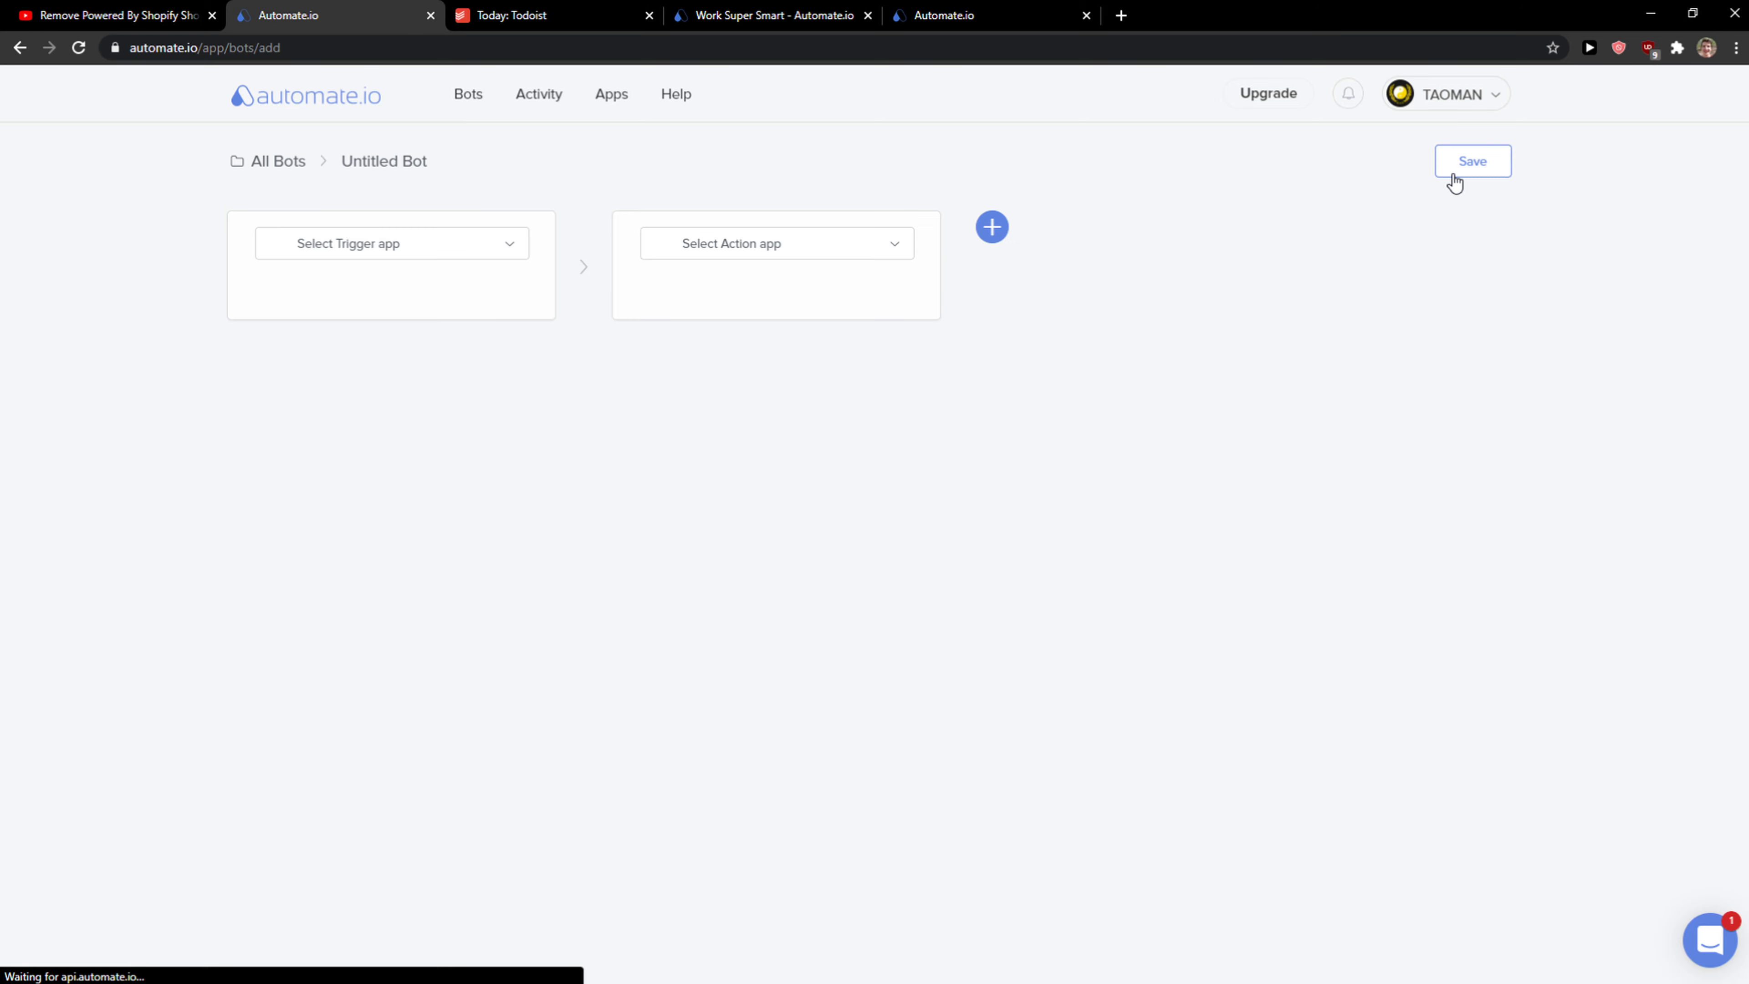
click(320, 266)
click(320, 265)
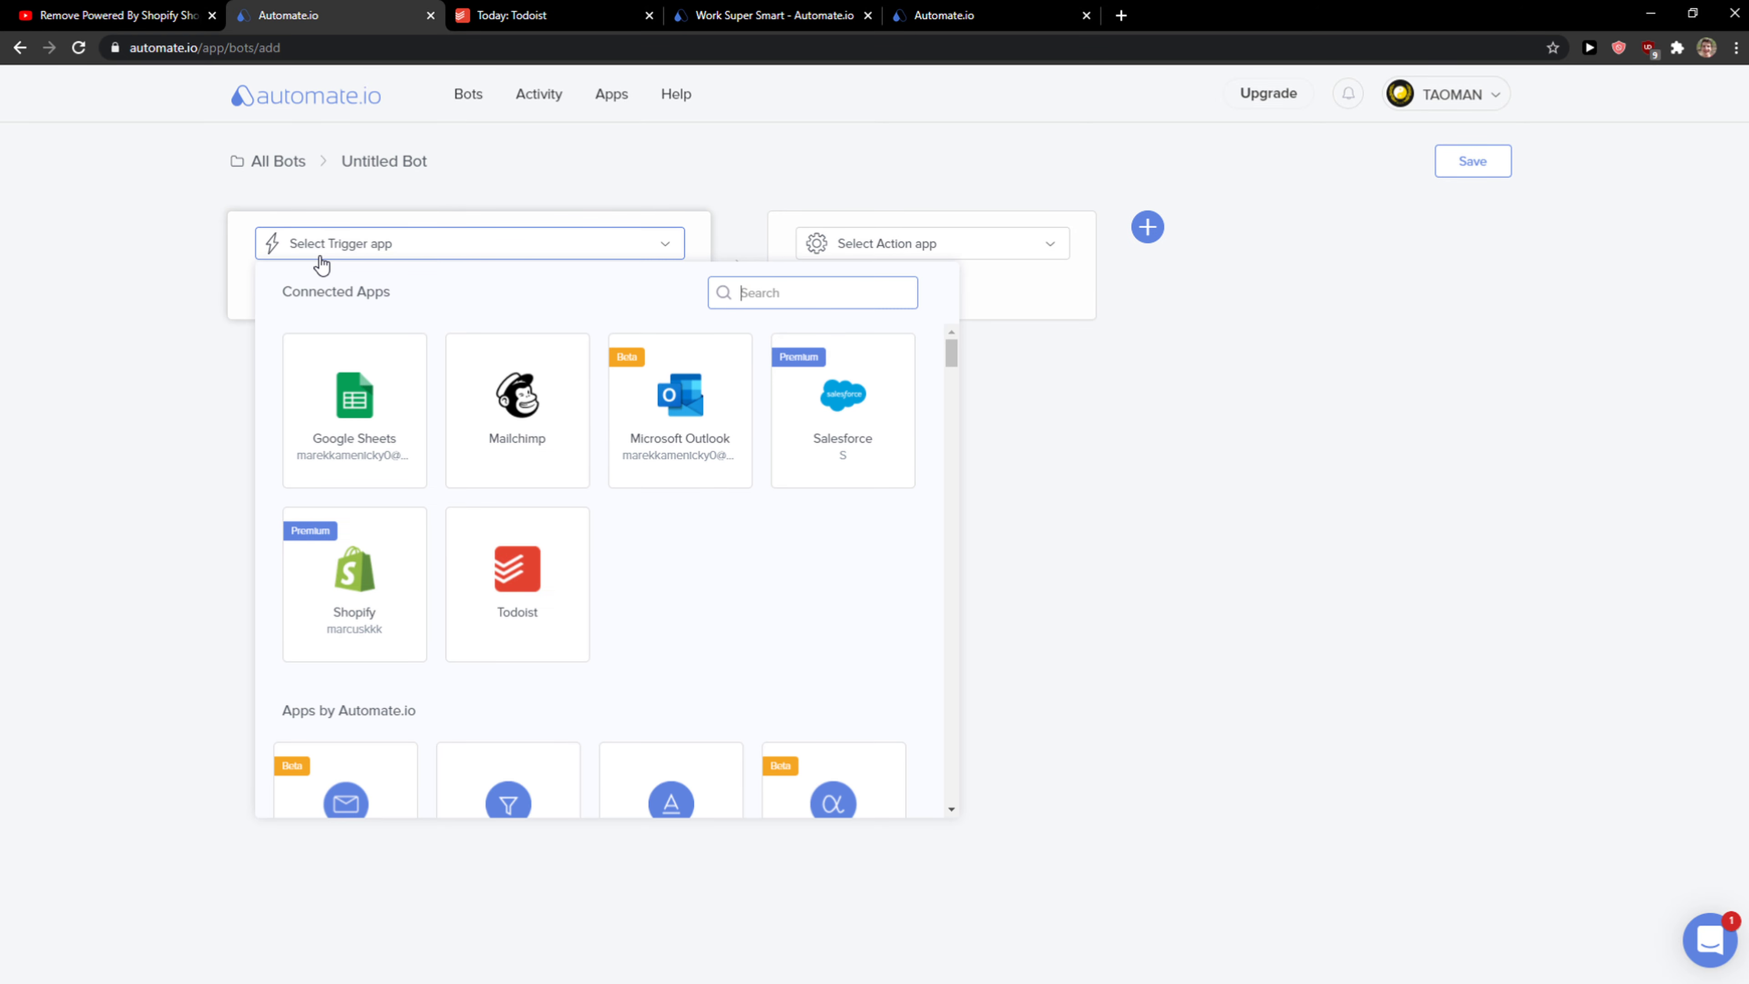
click(499, 570)
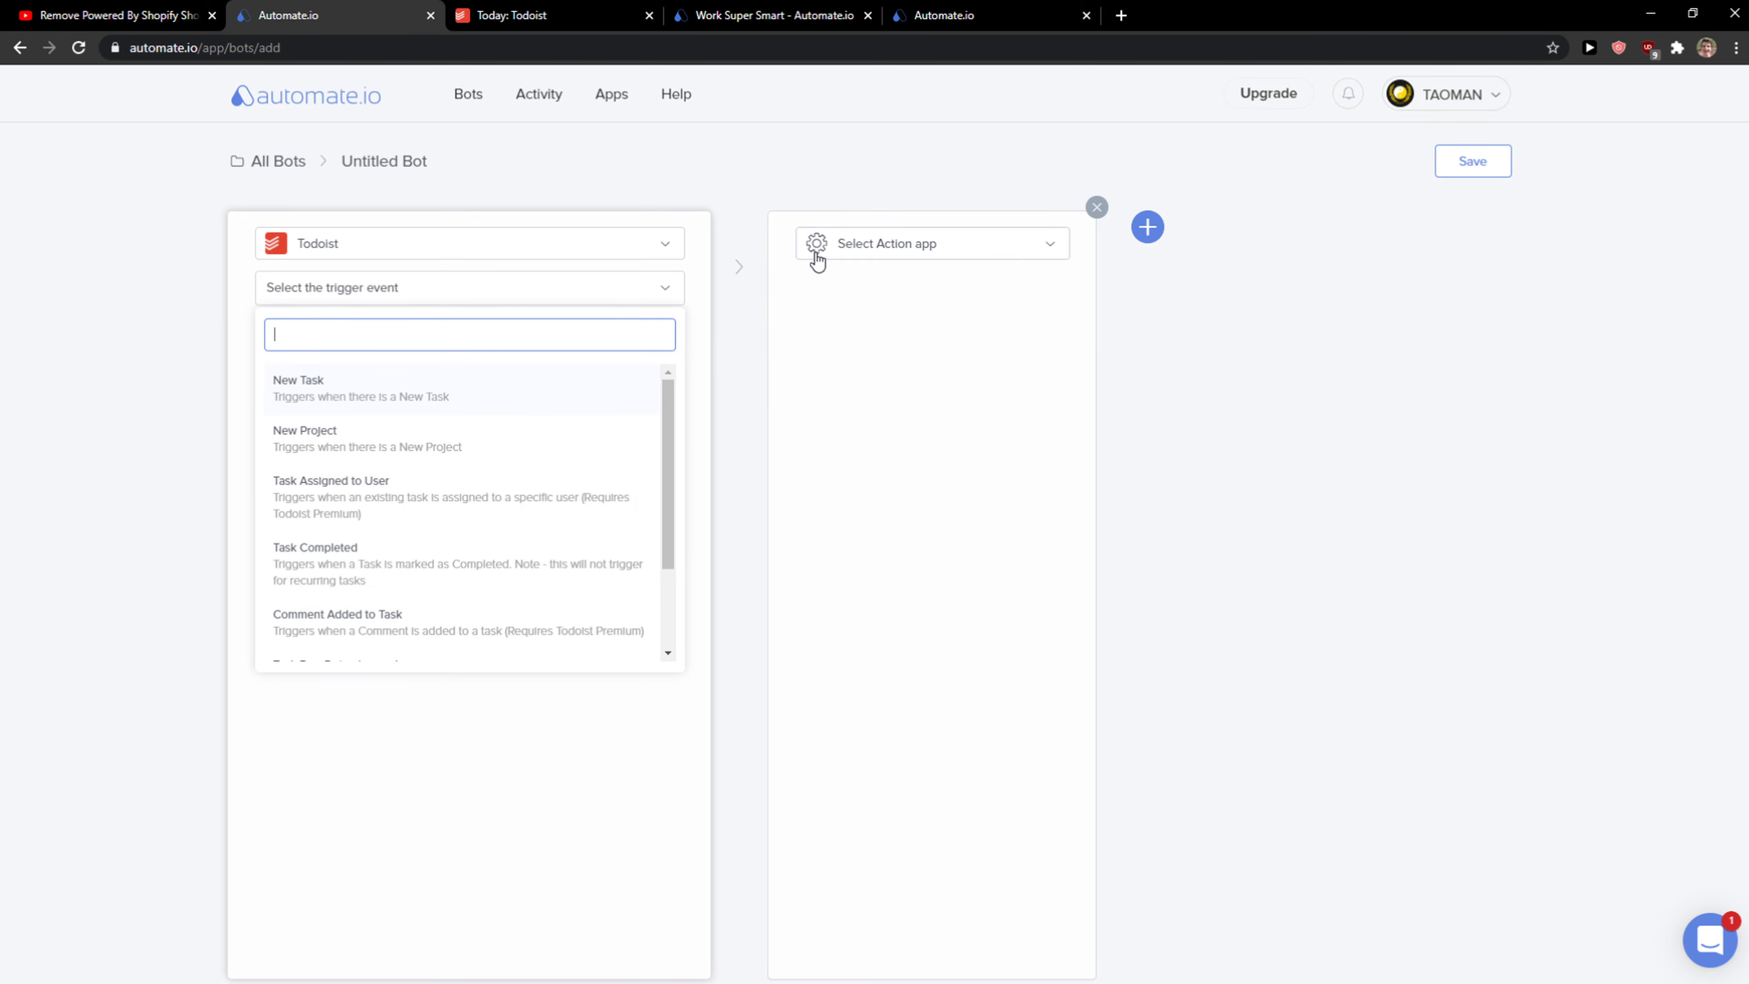
Trigger on Todoist New Task in the Youtube project, and search action apps for 'cal'
click(422, 394)
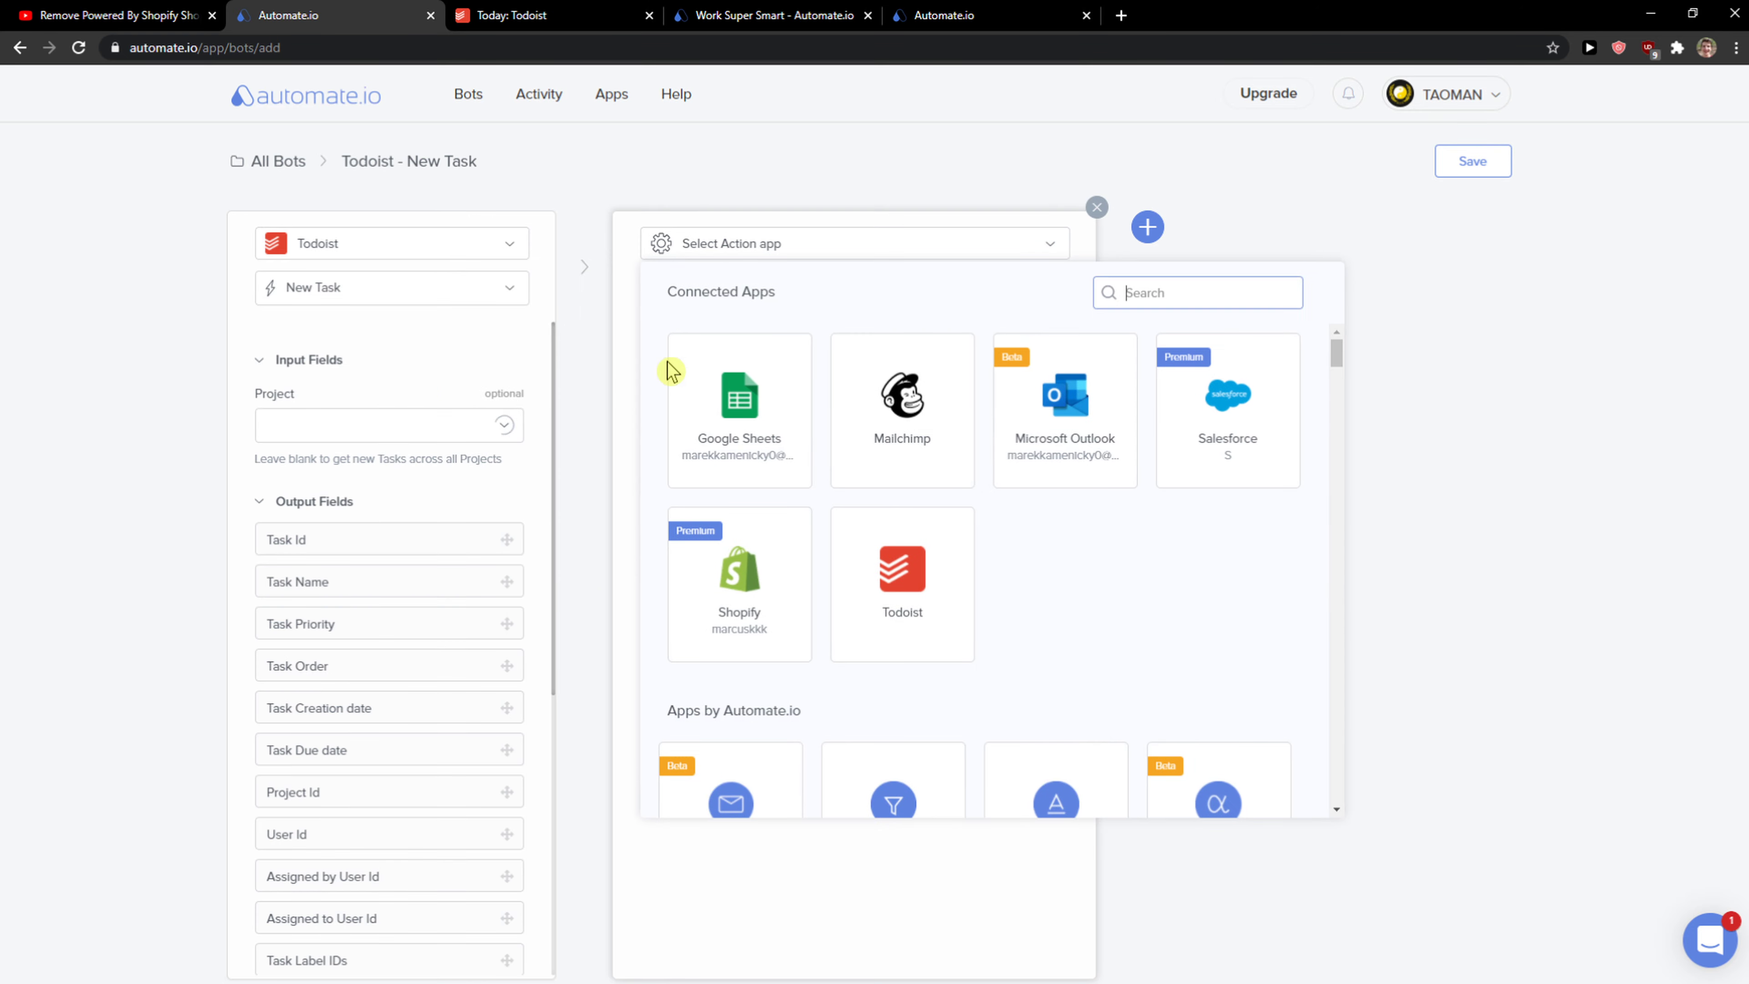
click(277, 425)
click(373, 685)
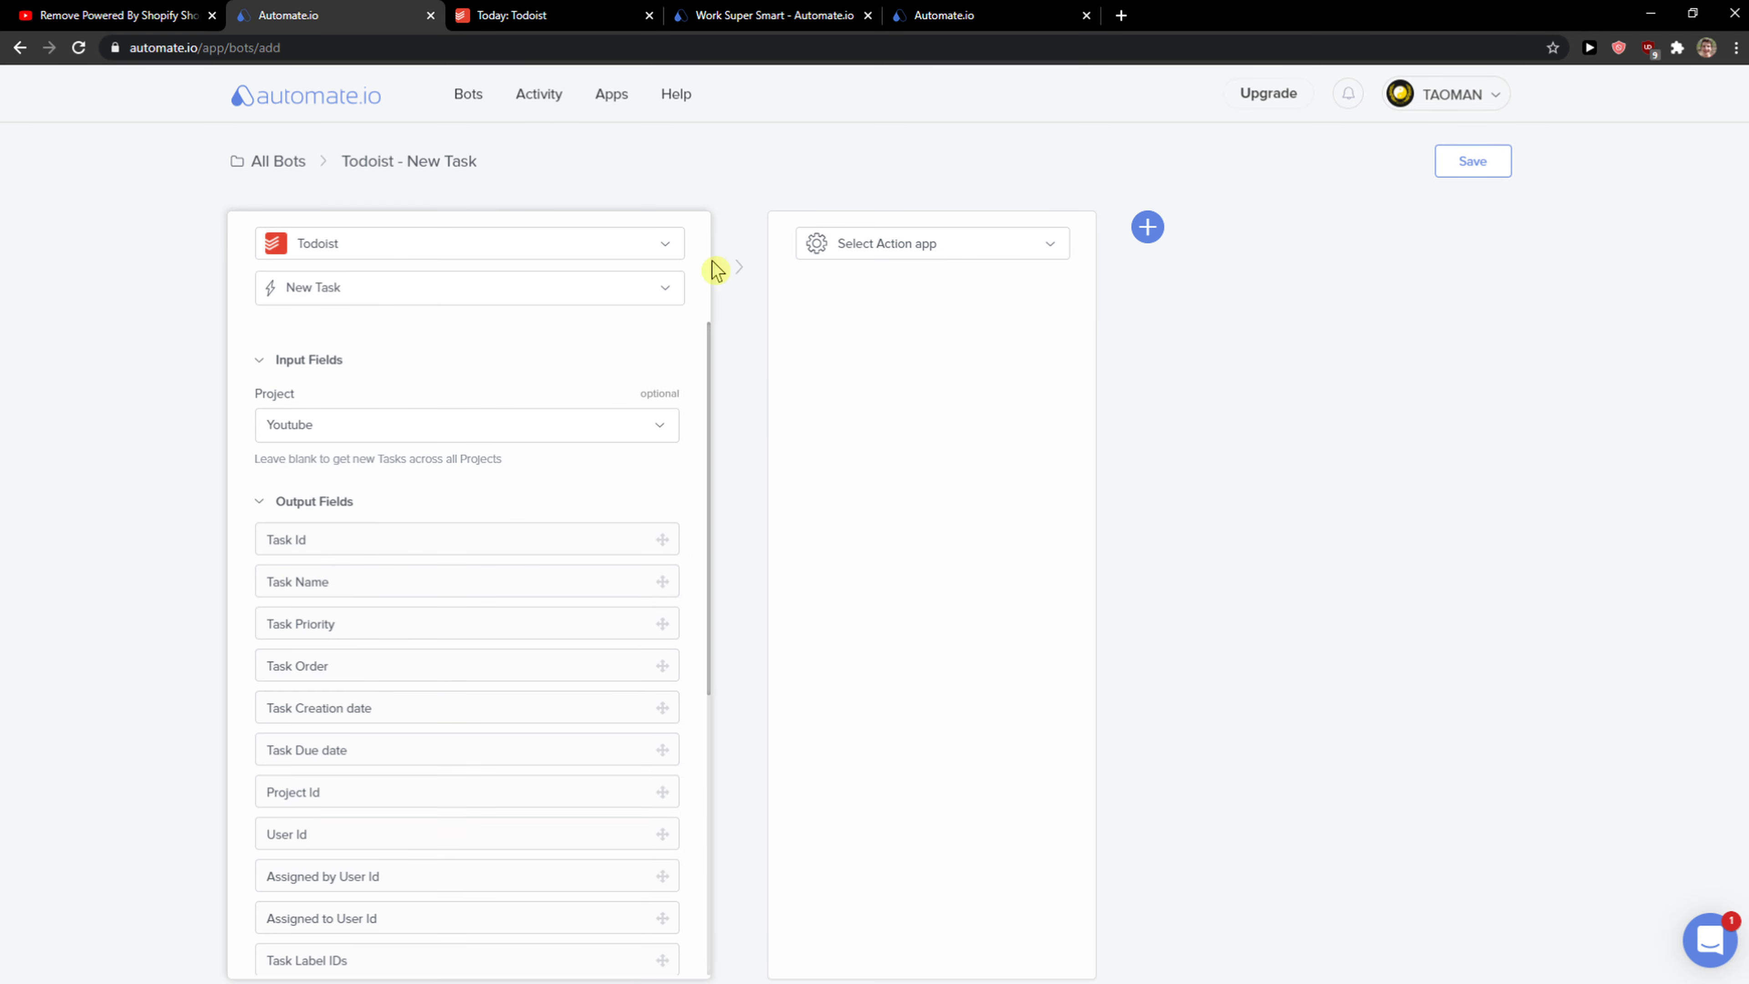
click(950, 256)
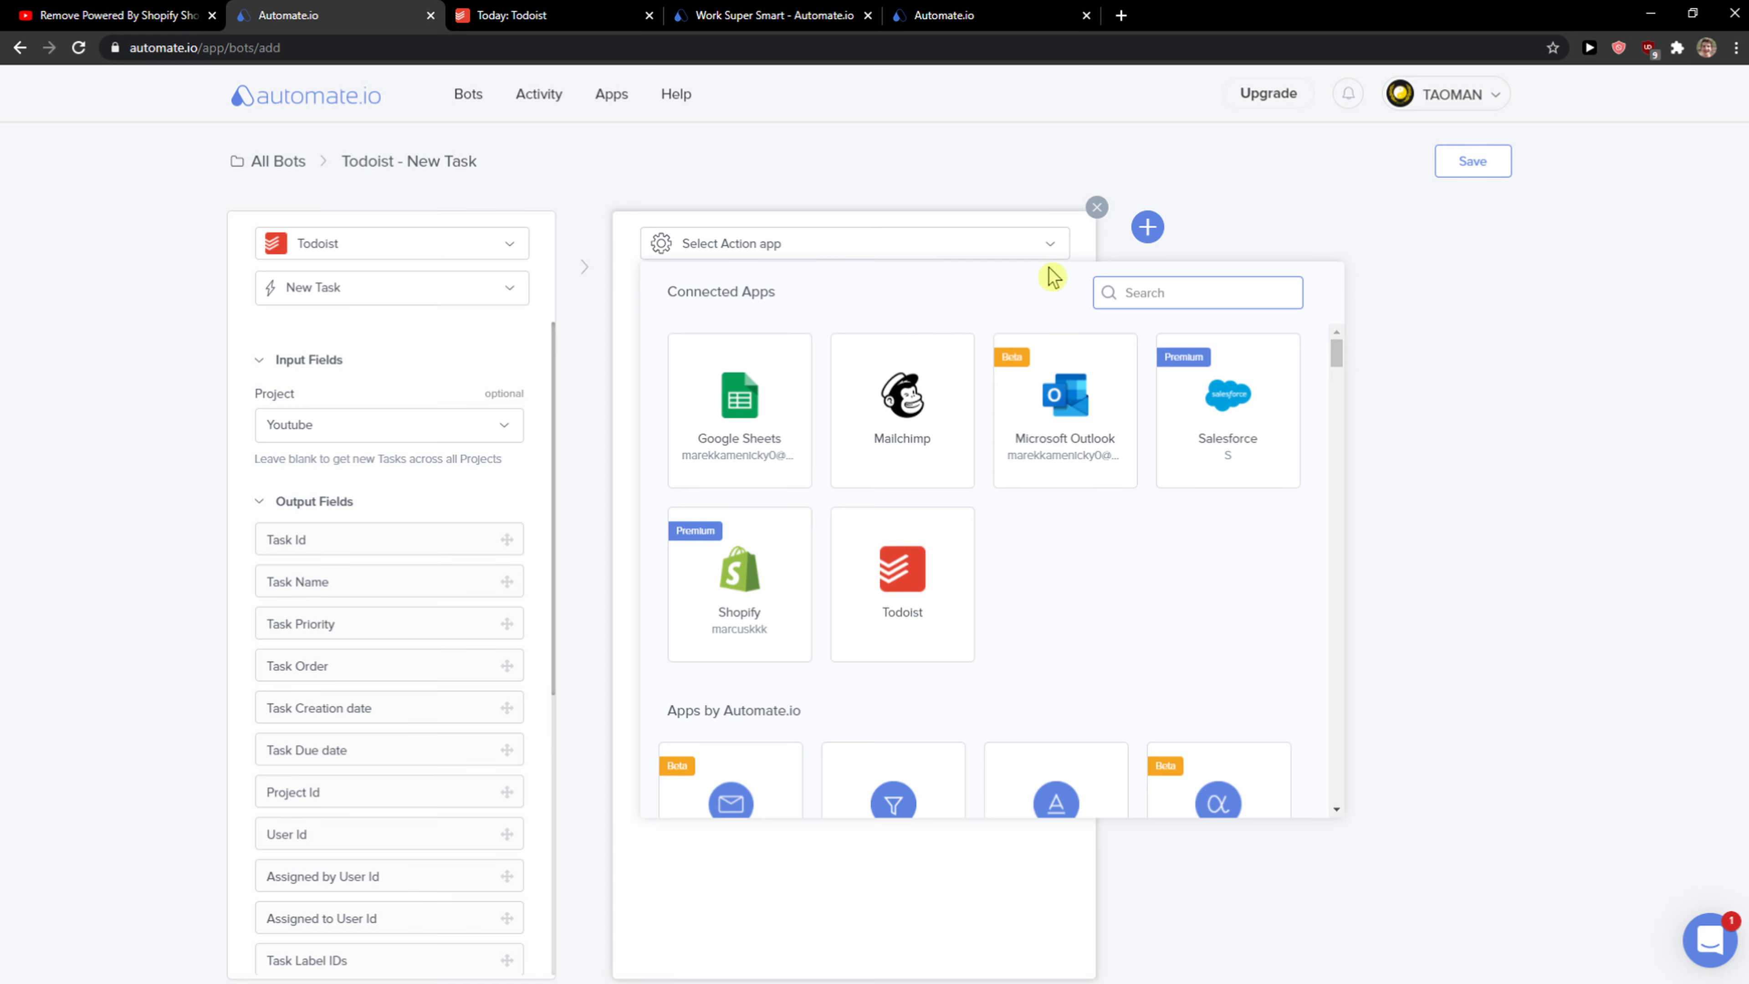
text(cal)
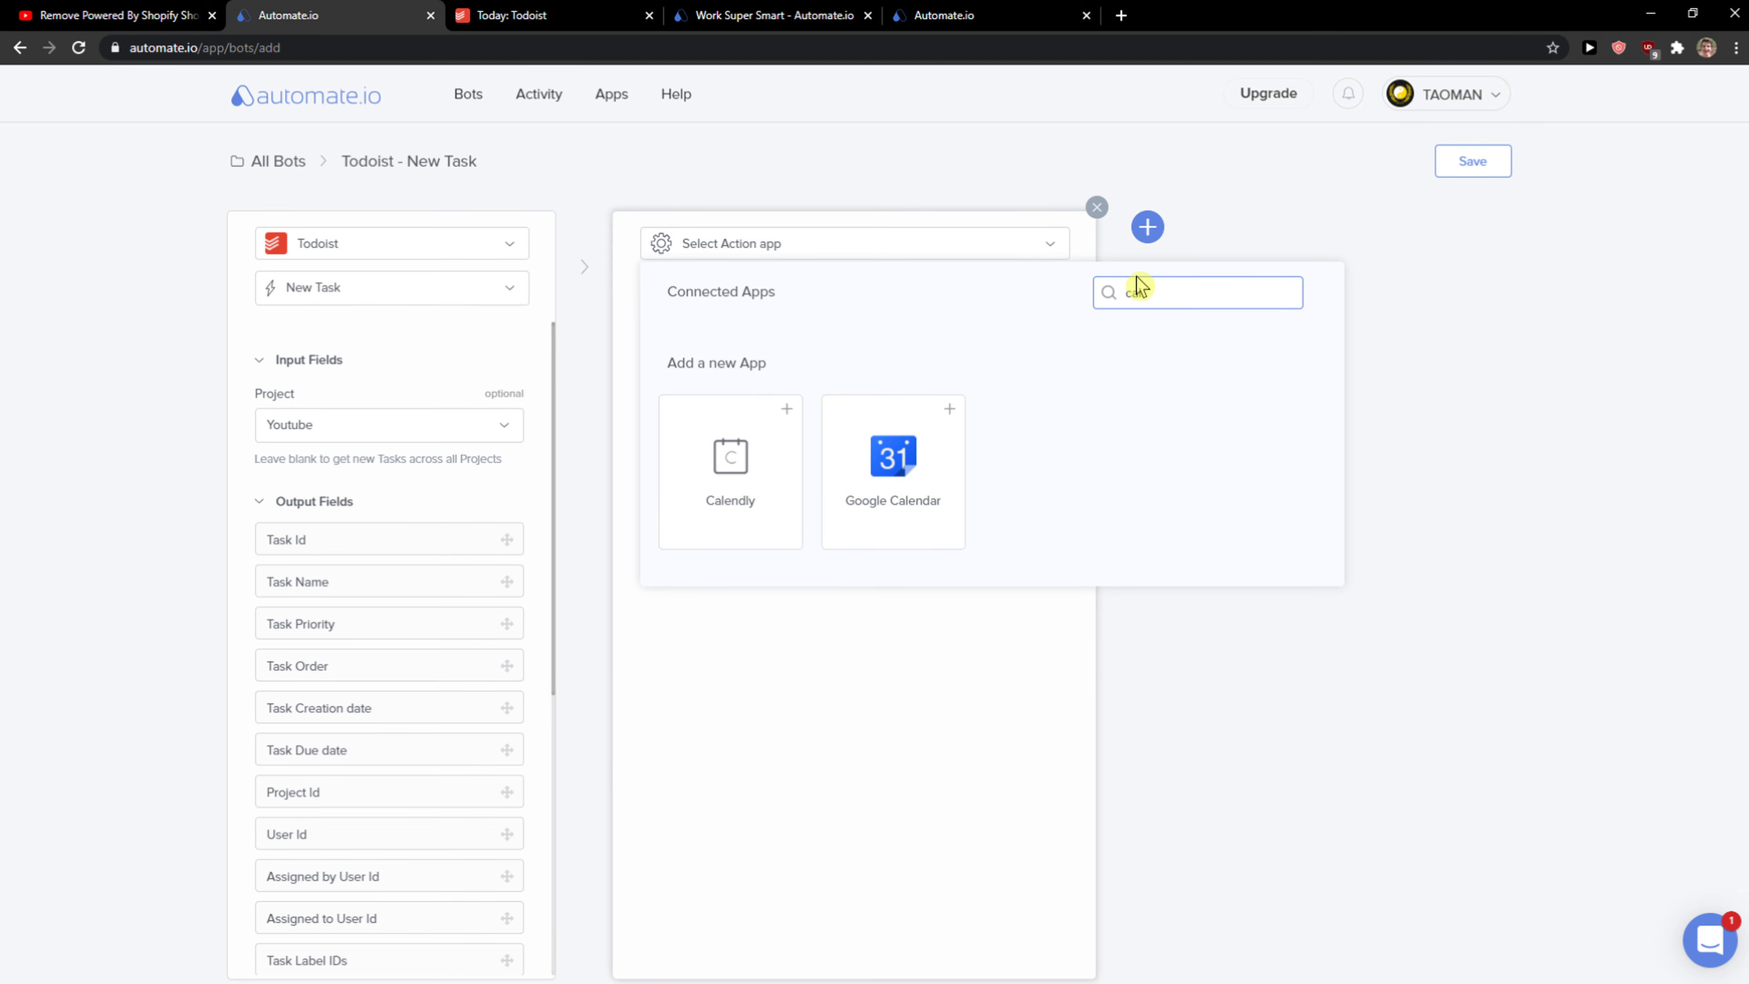
Add Google Calendar as the action app, allowing account access and saving the connection
click(931, 482)
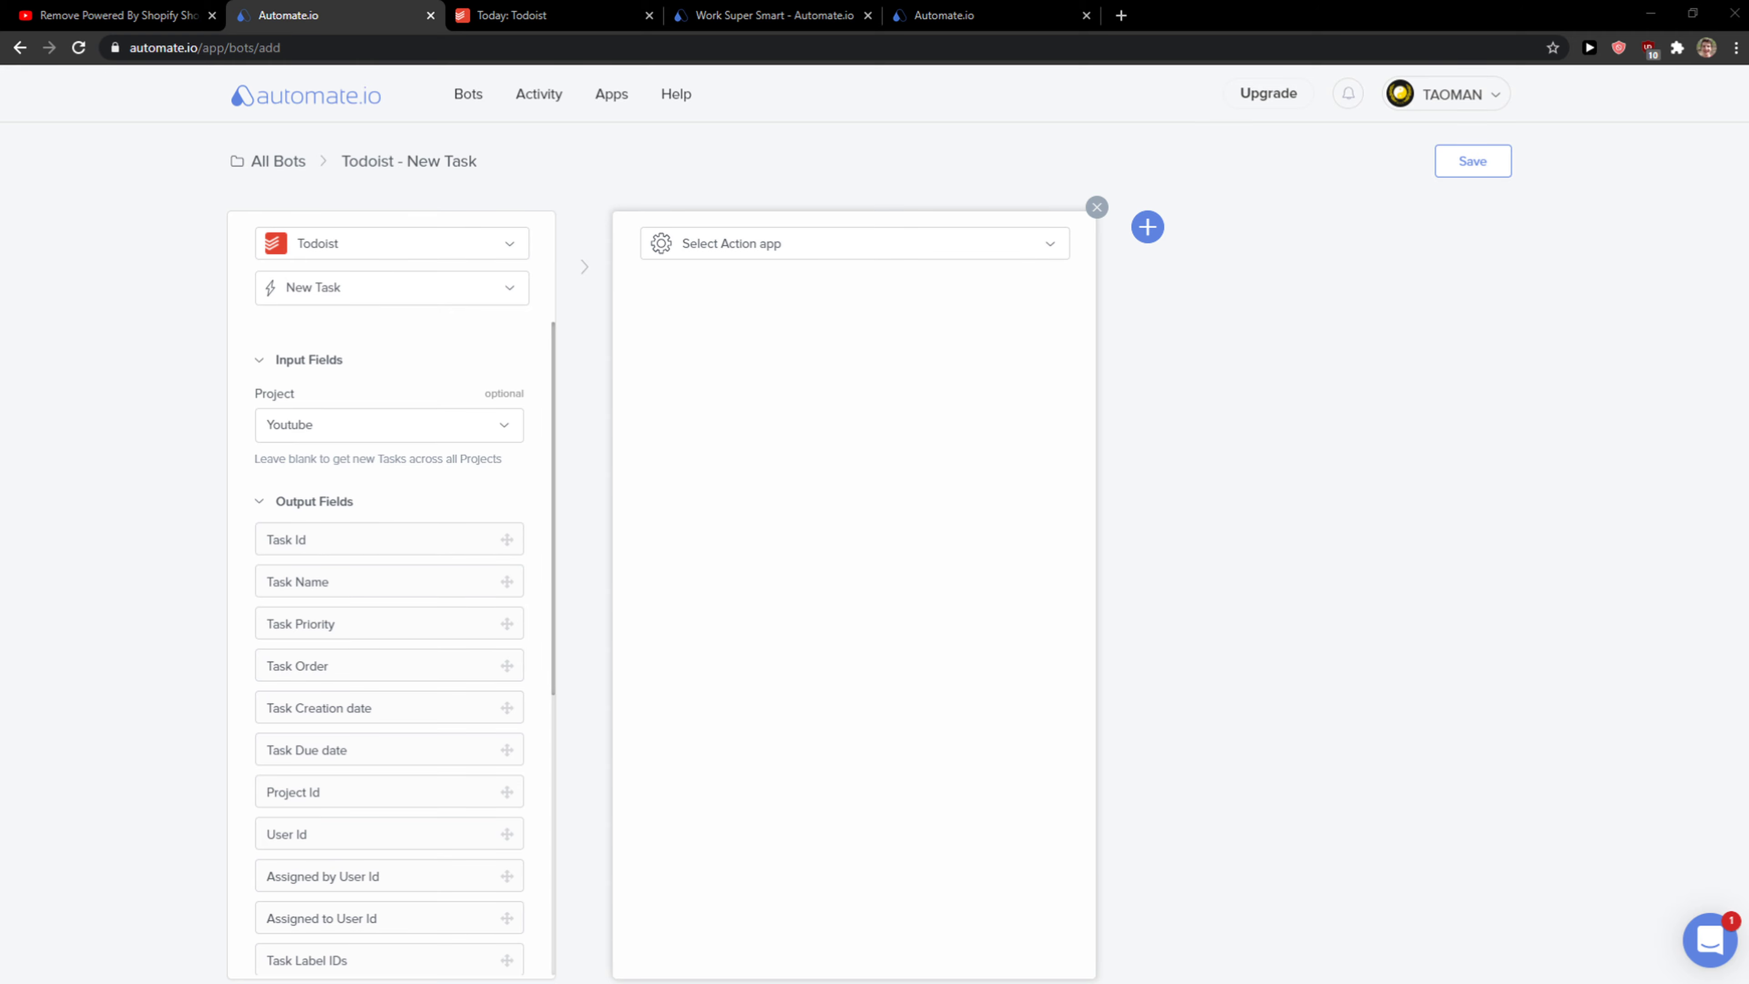
drag(489, 258, 878, 235)
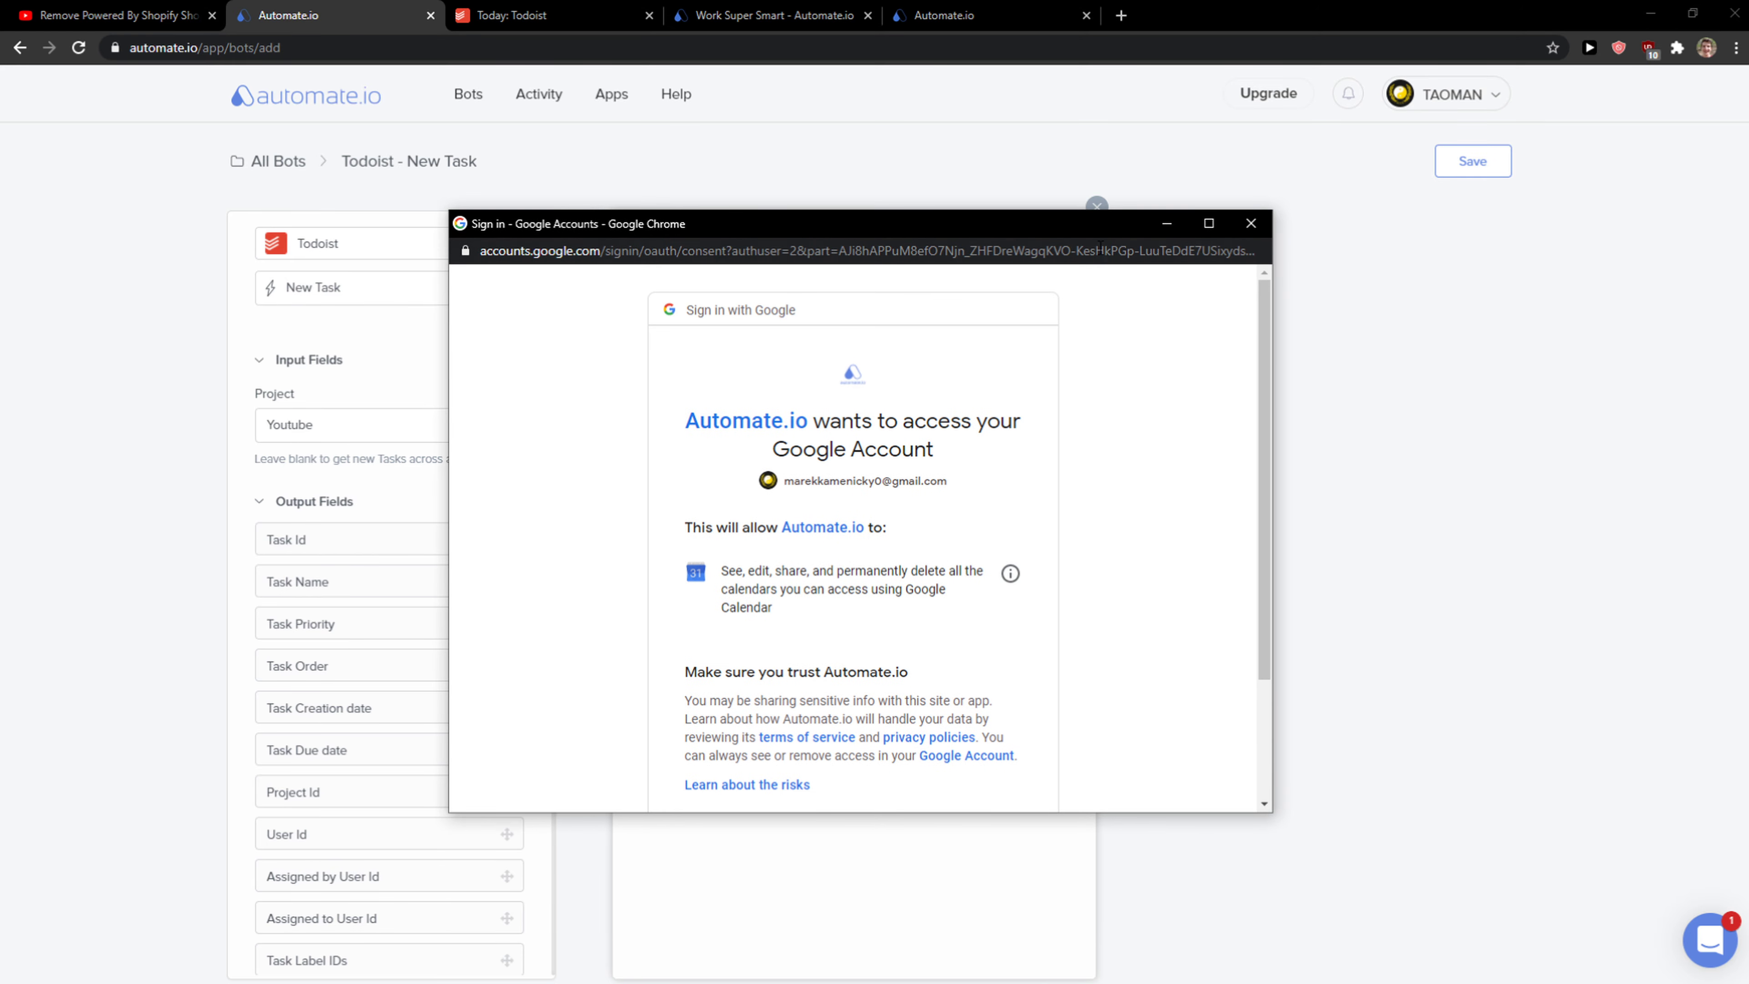
scroll(861, 620, down, 2)
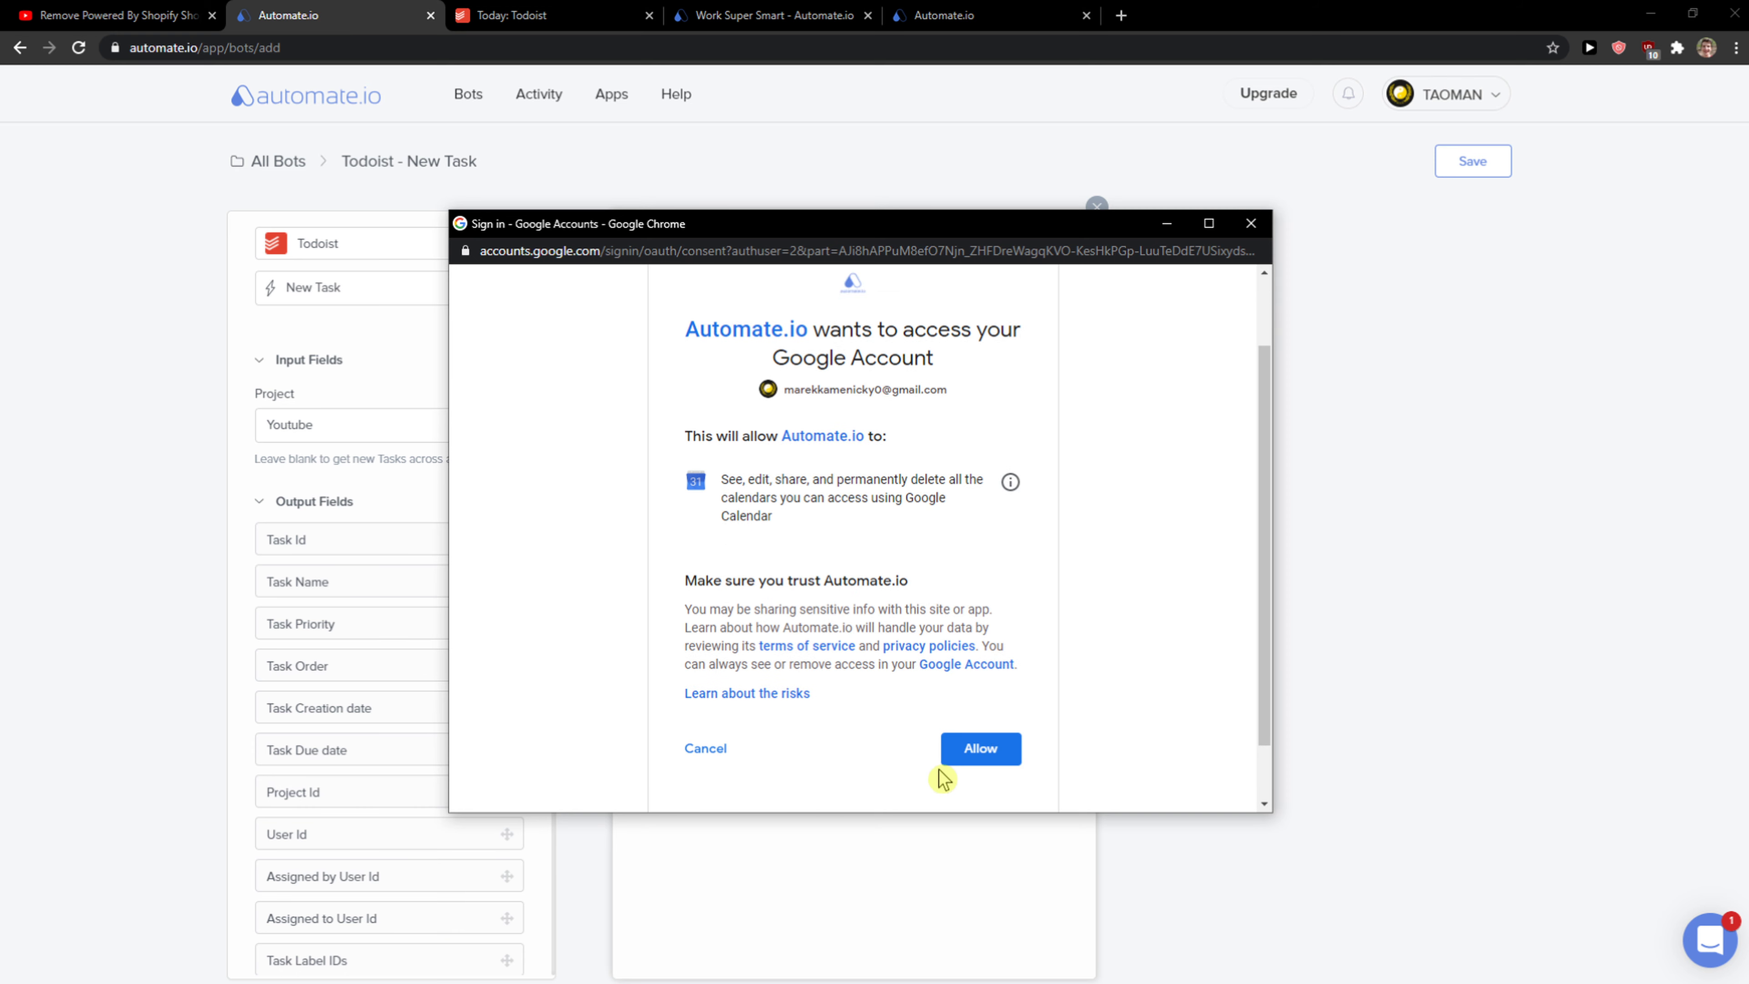
click(995, 758)
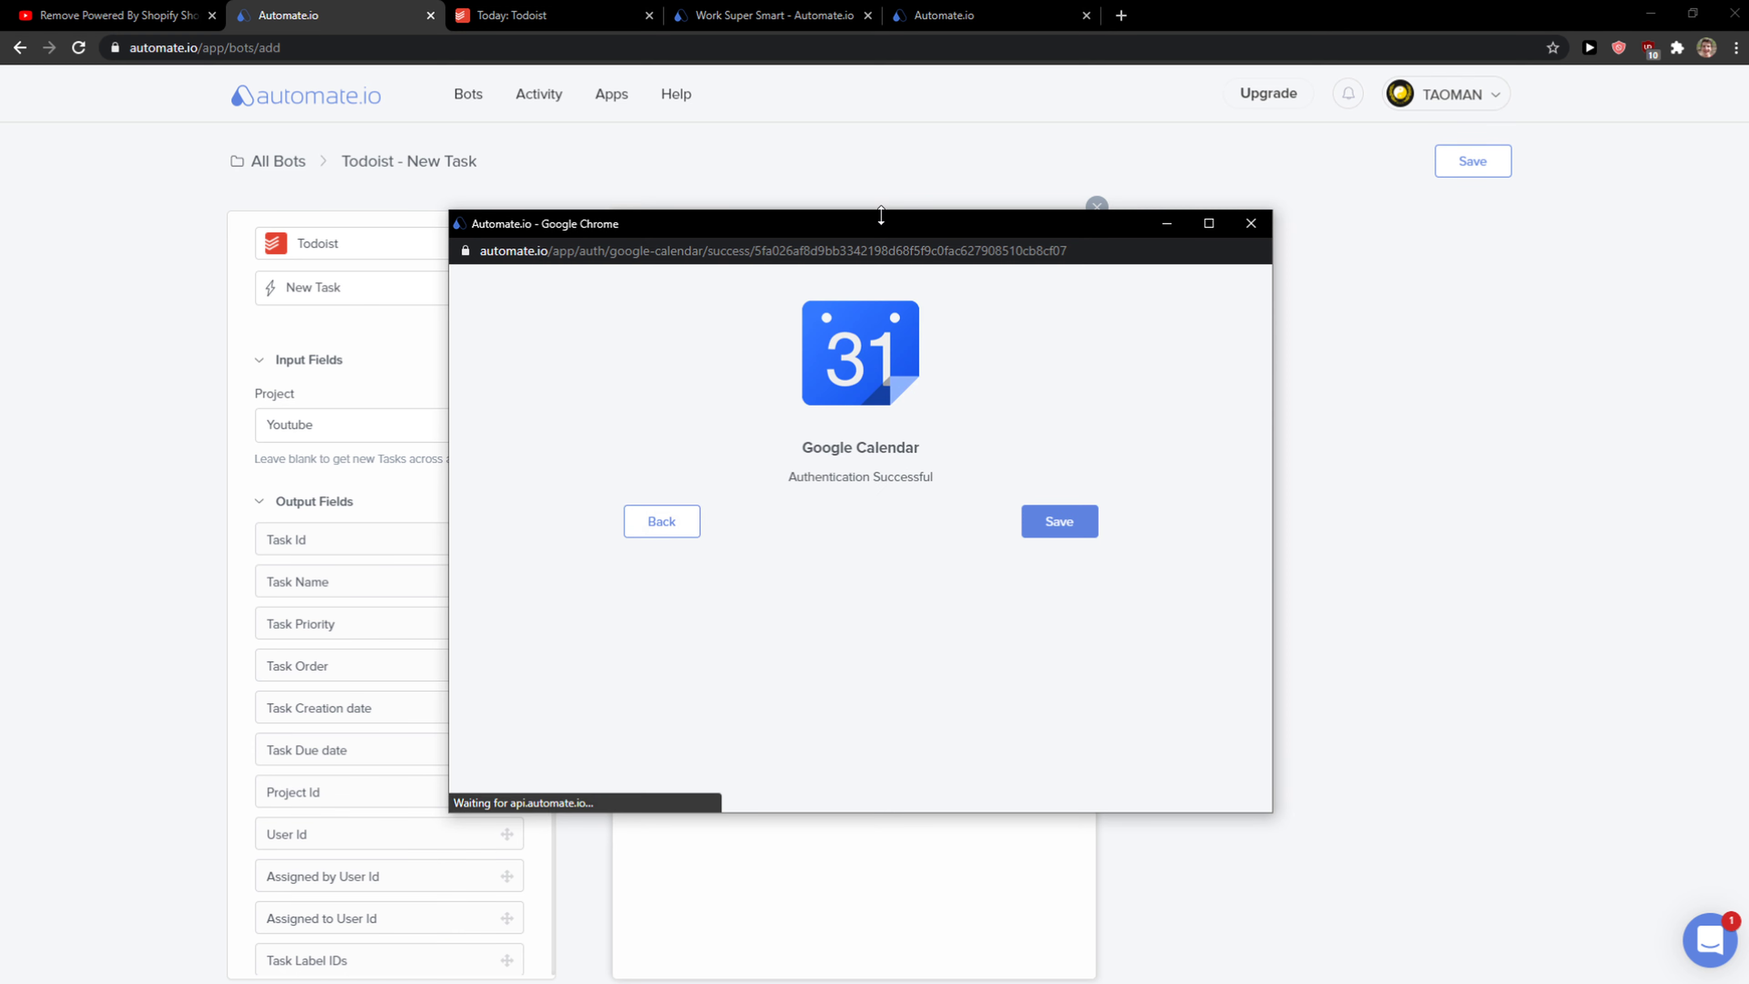
click(1040, 522)
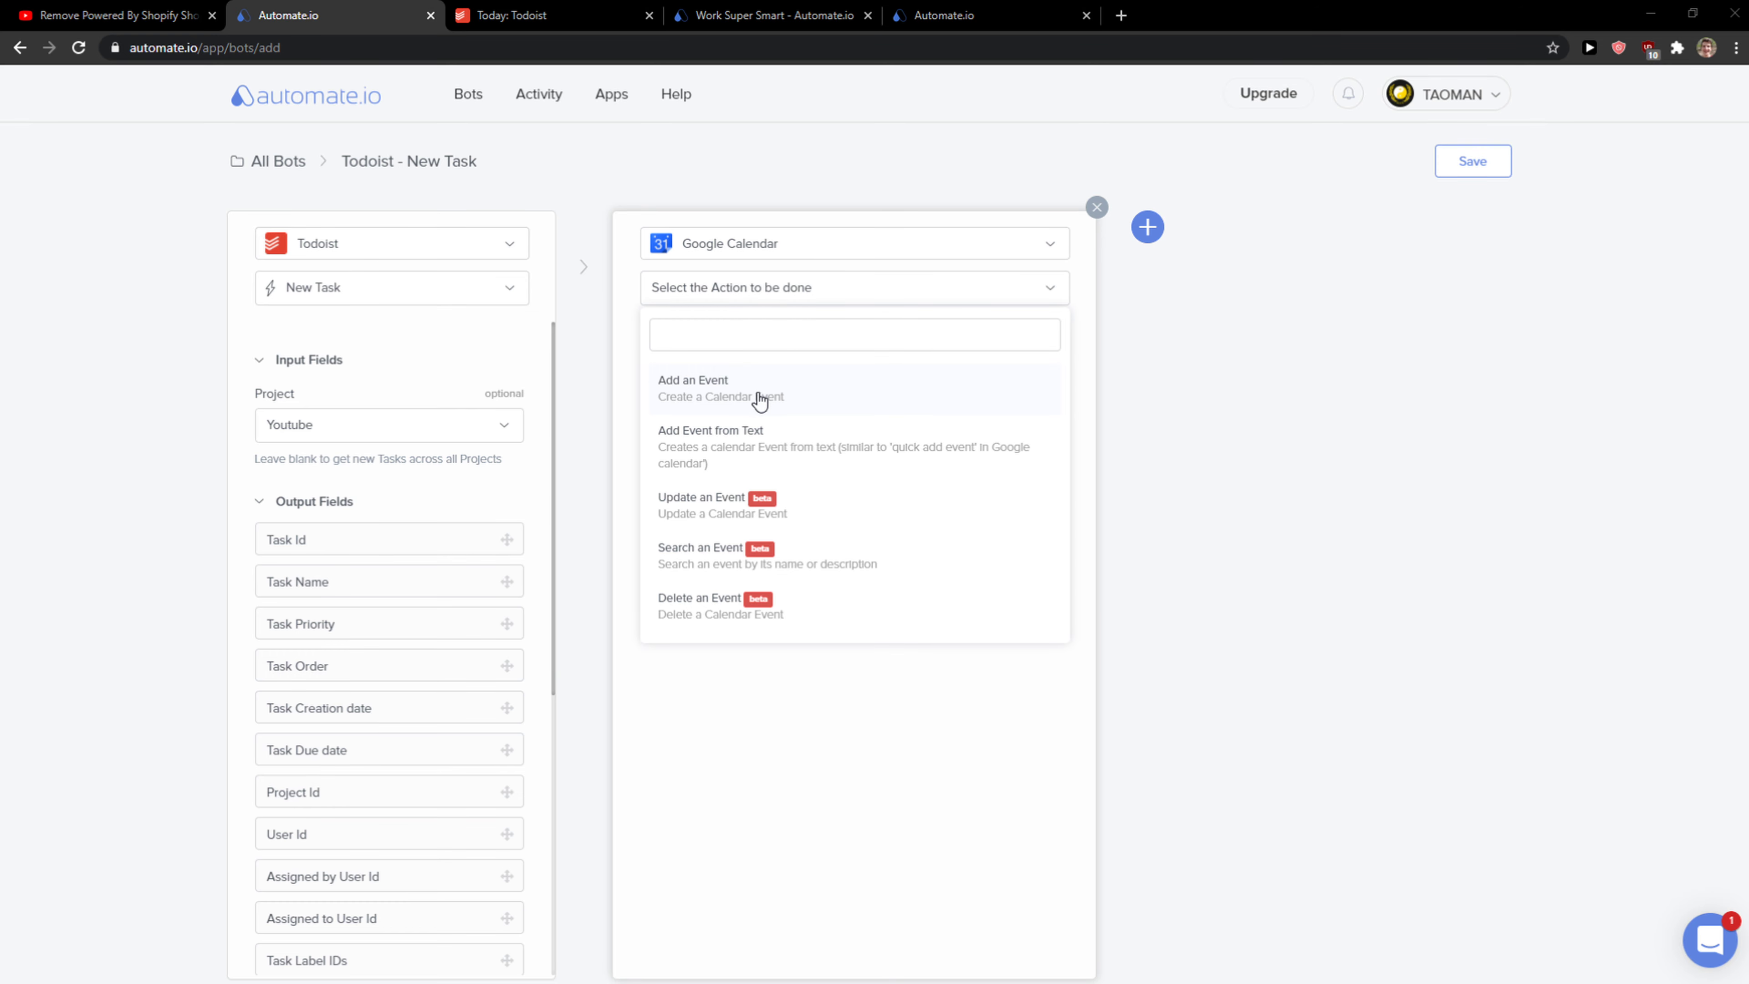
Set the action to Add an Event on the connected Google account's calendar
click(809, 403)
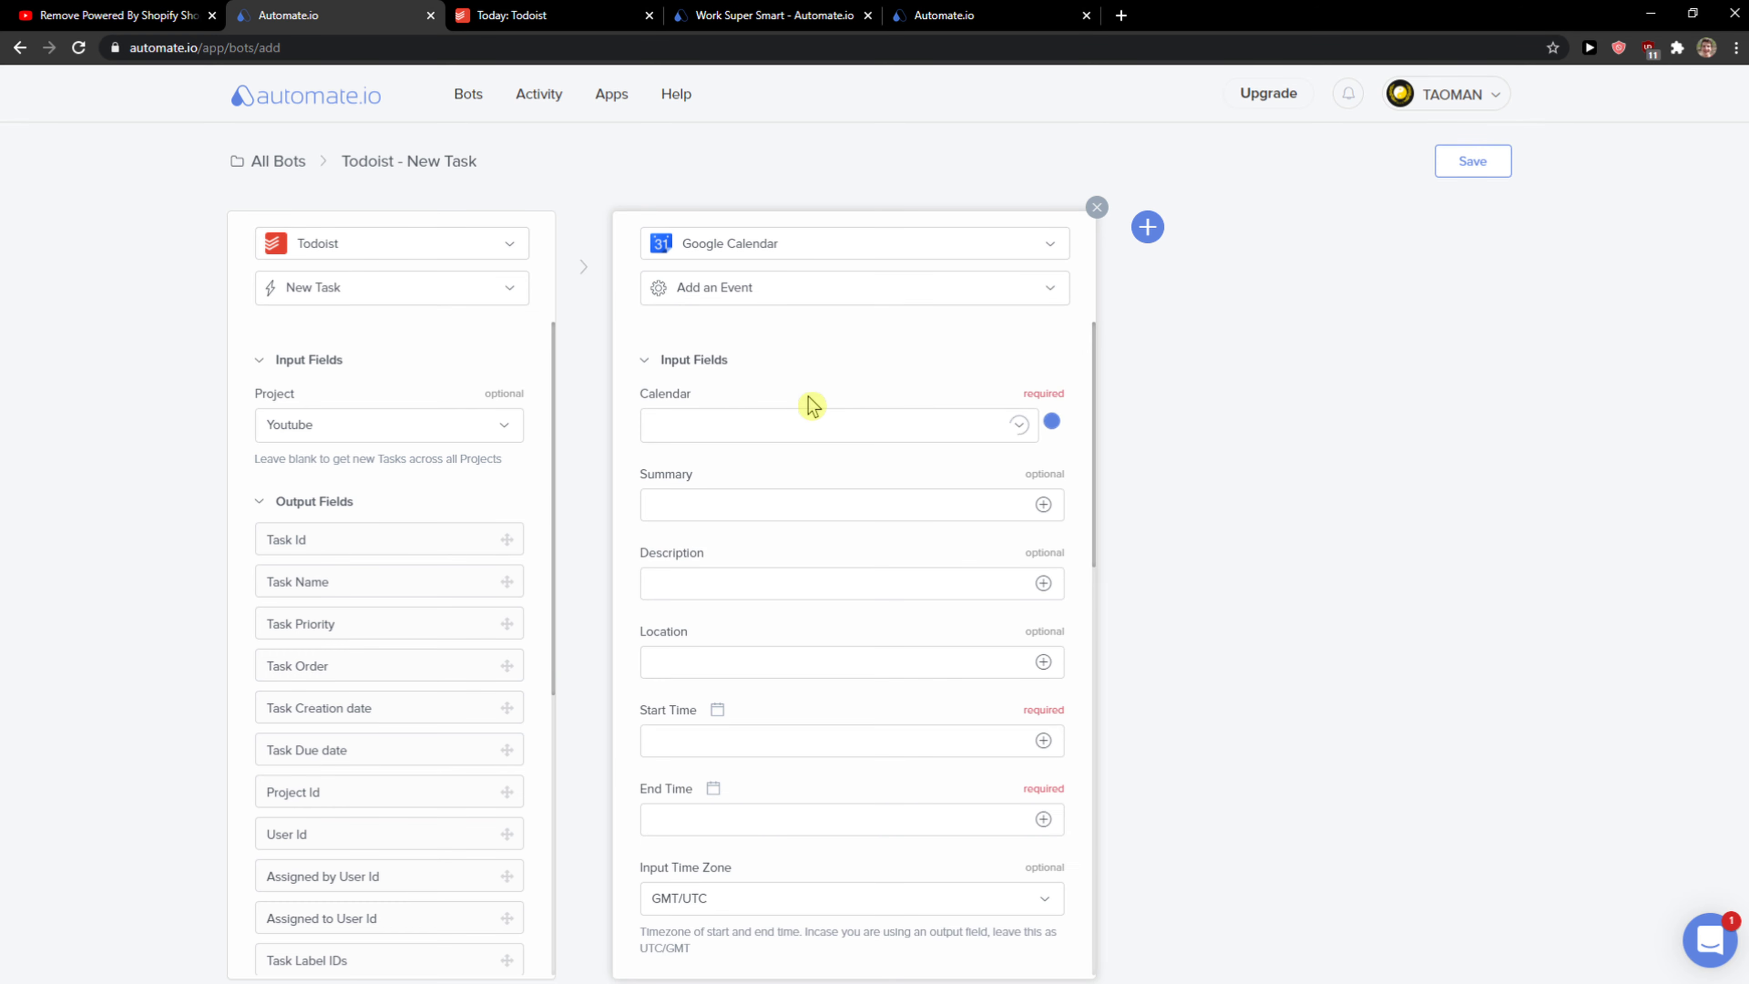
click(793, 425)
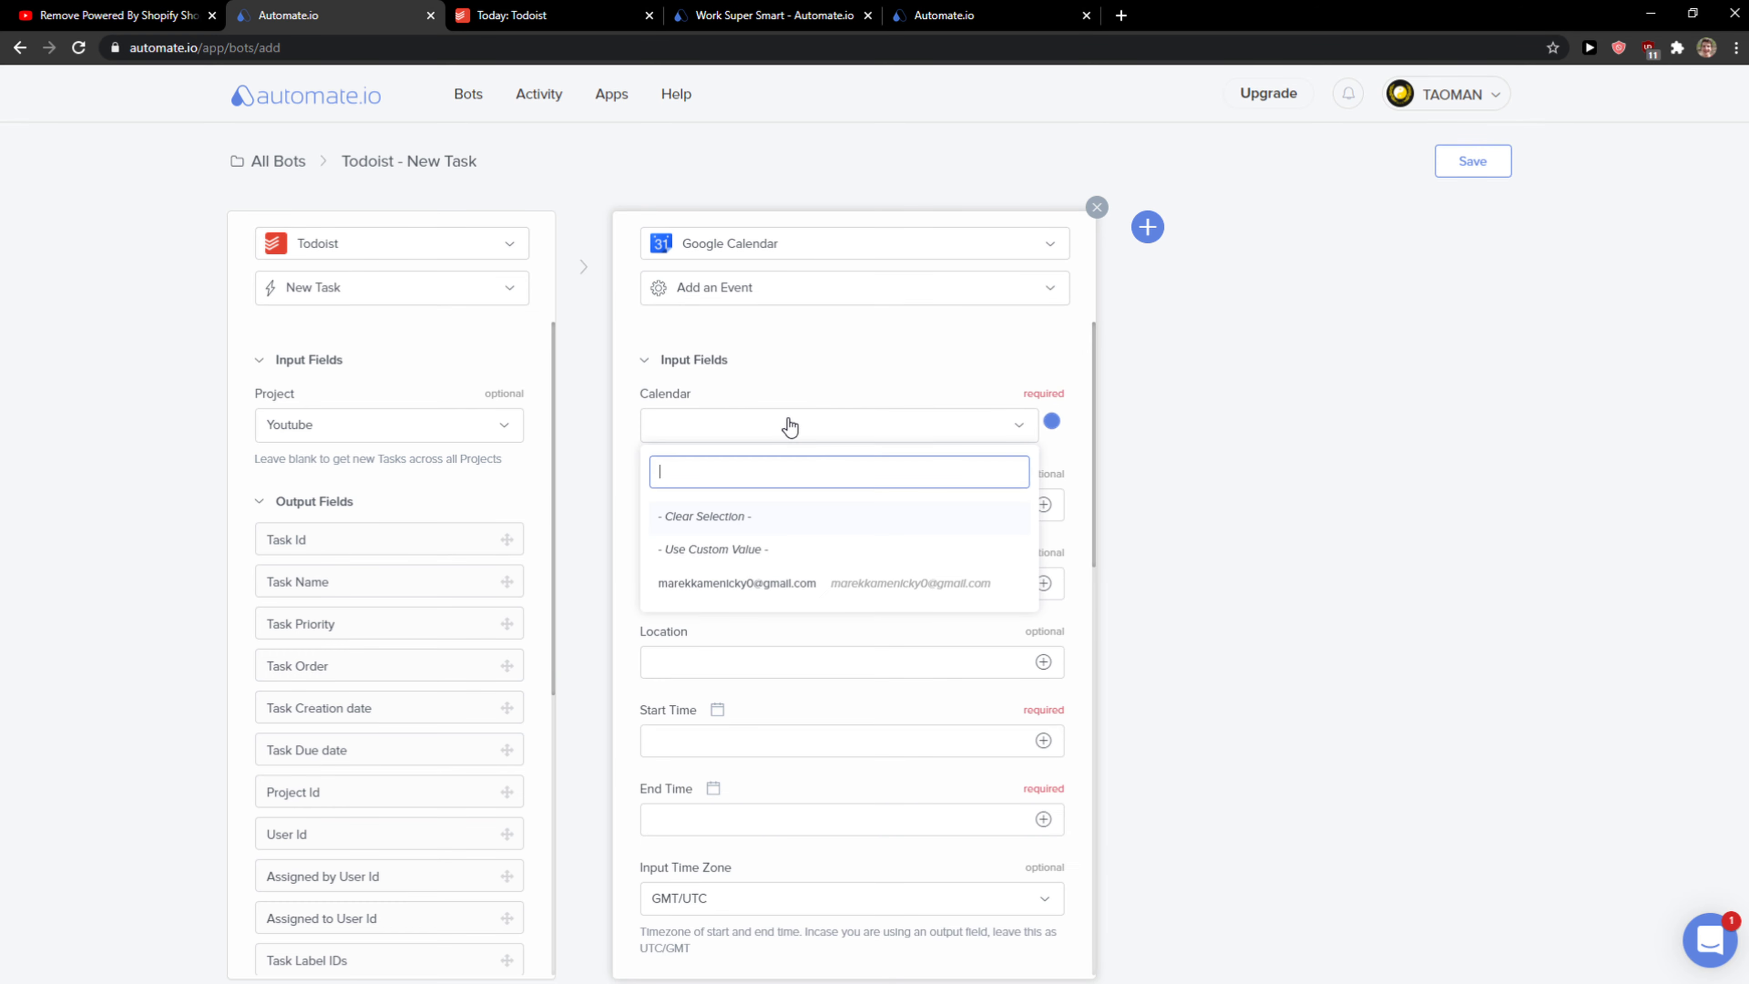
click(708, 584)
click(776, 509)
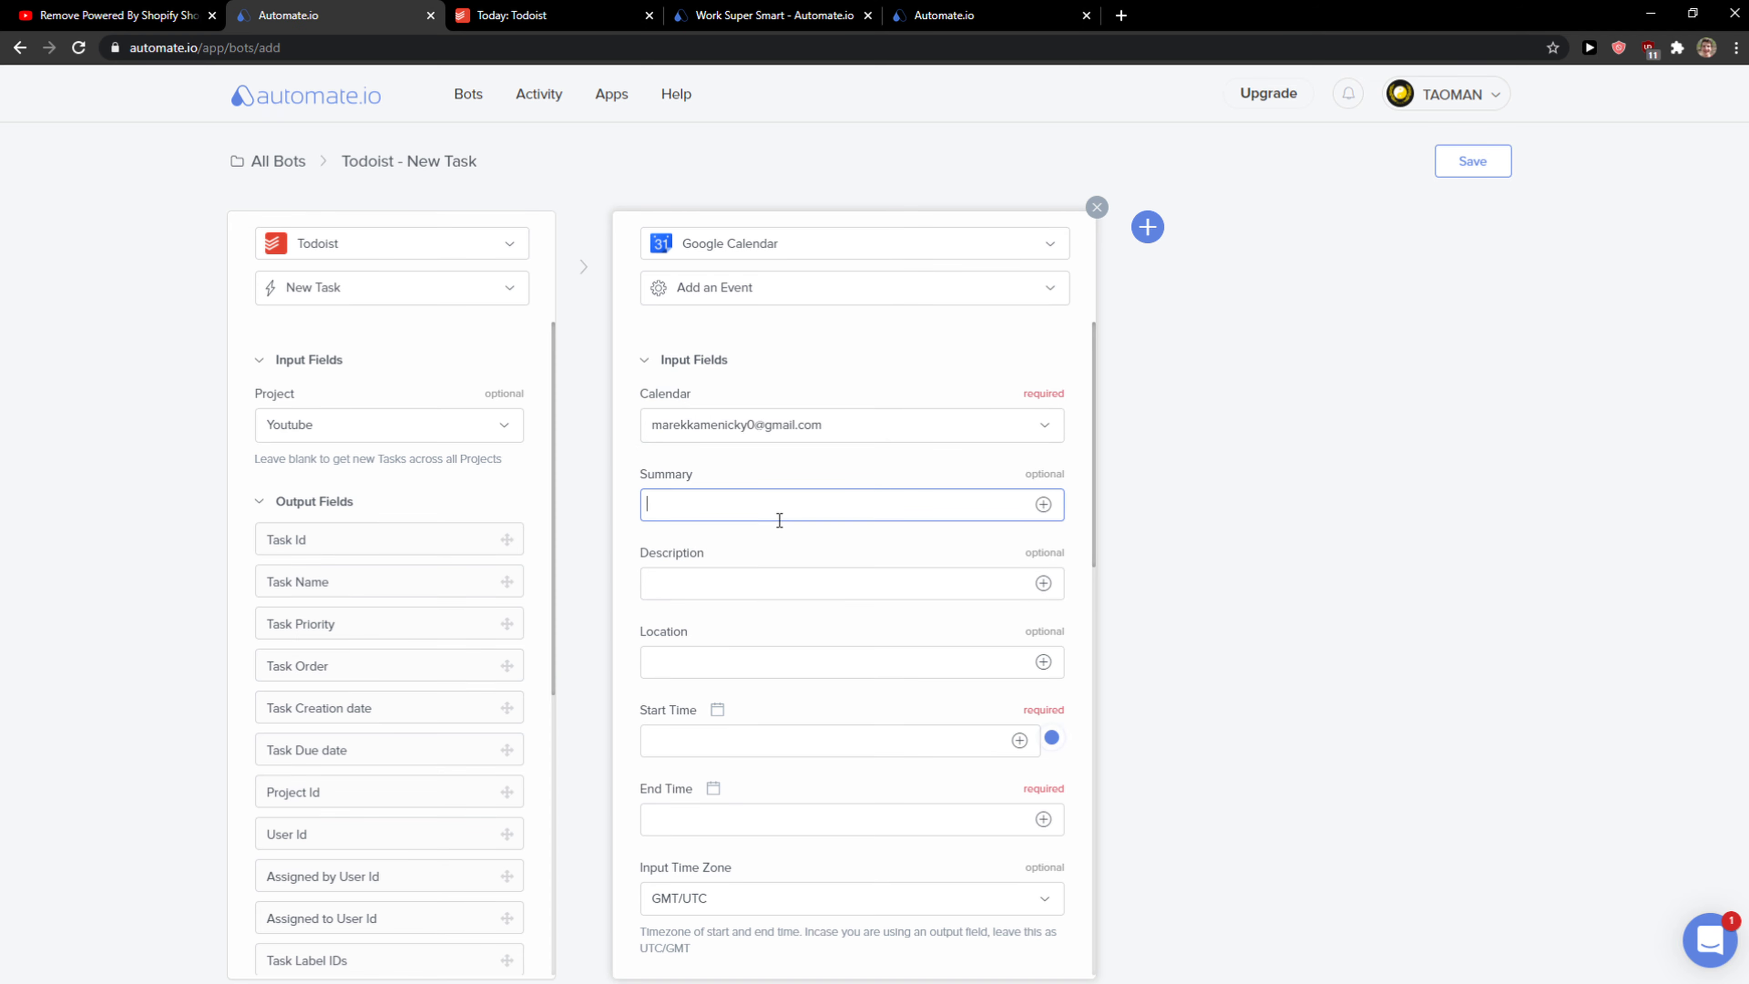
Map the event Summary to Todoist's Task Name instead of Task Id, leaving Description empty
click(1044, 505)
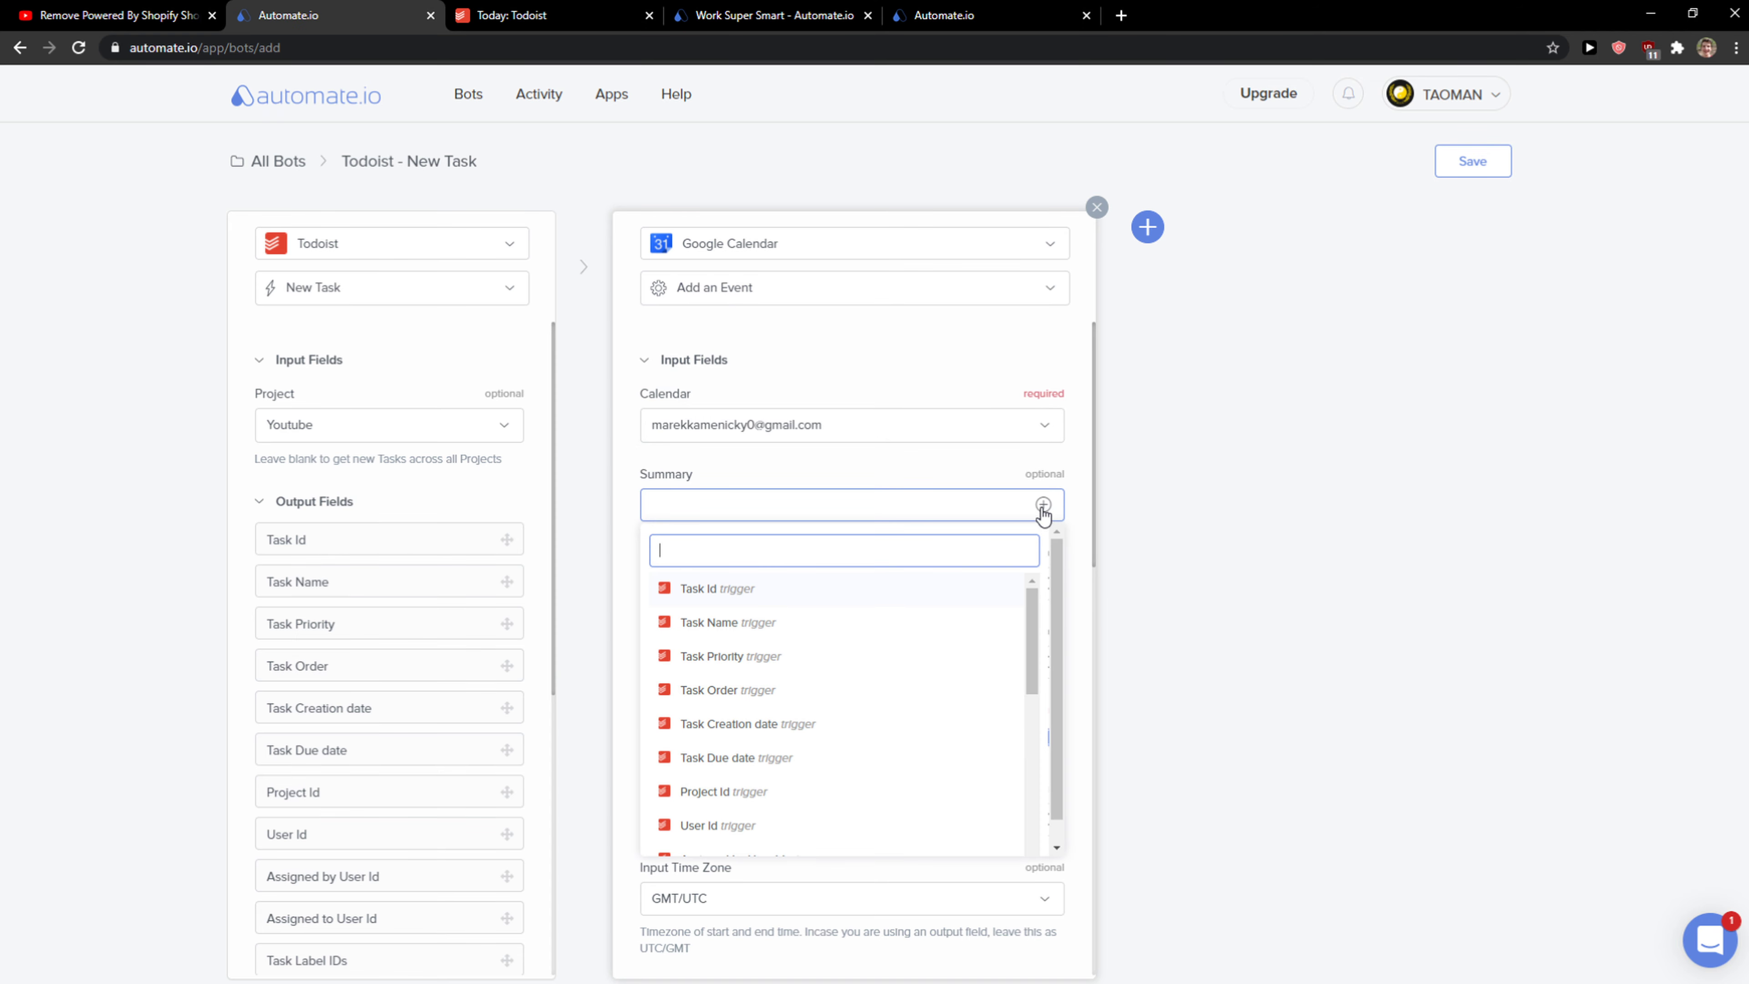
click(899, 585)
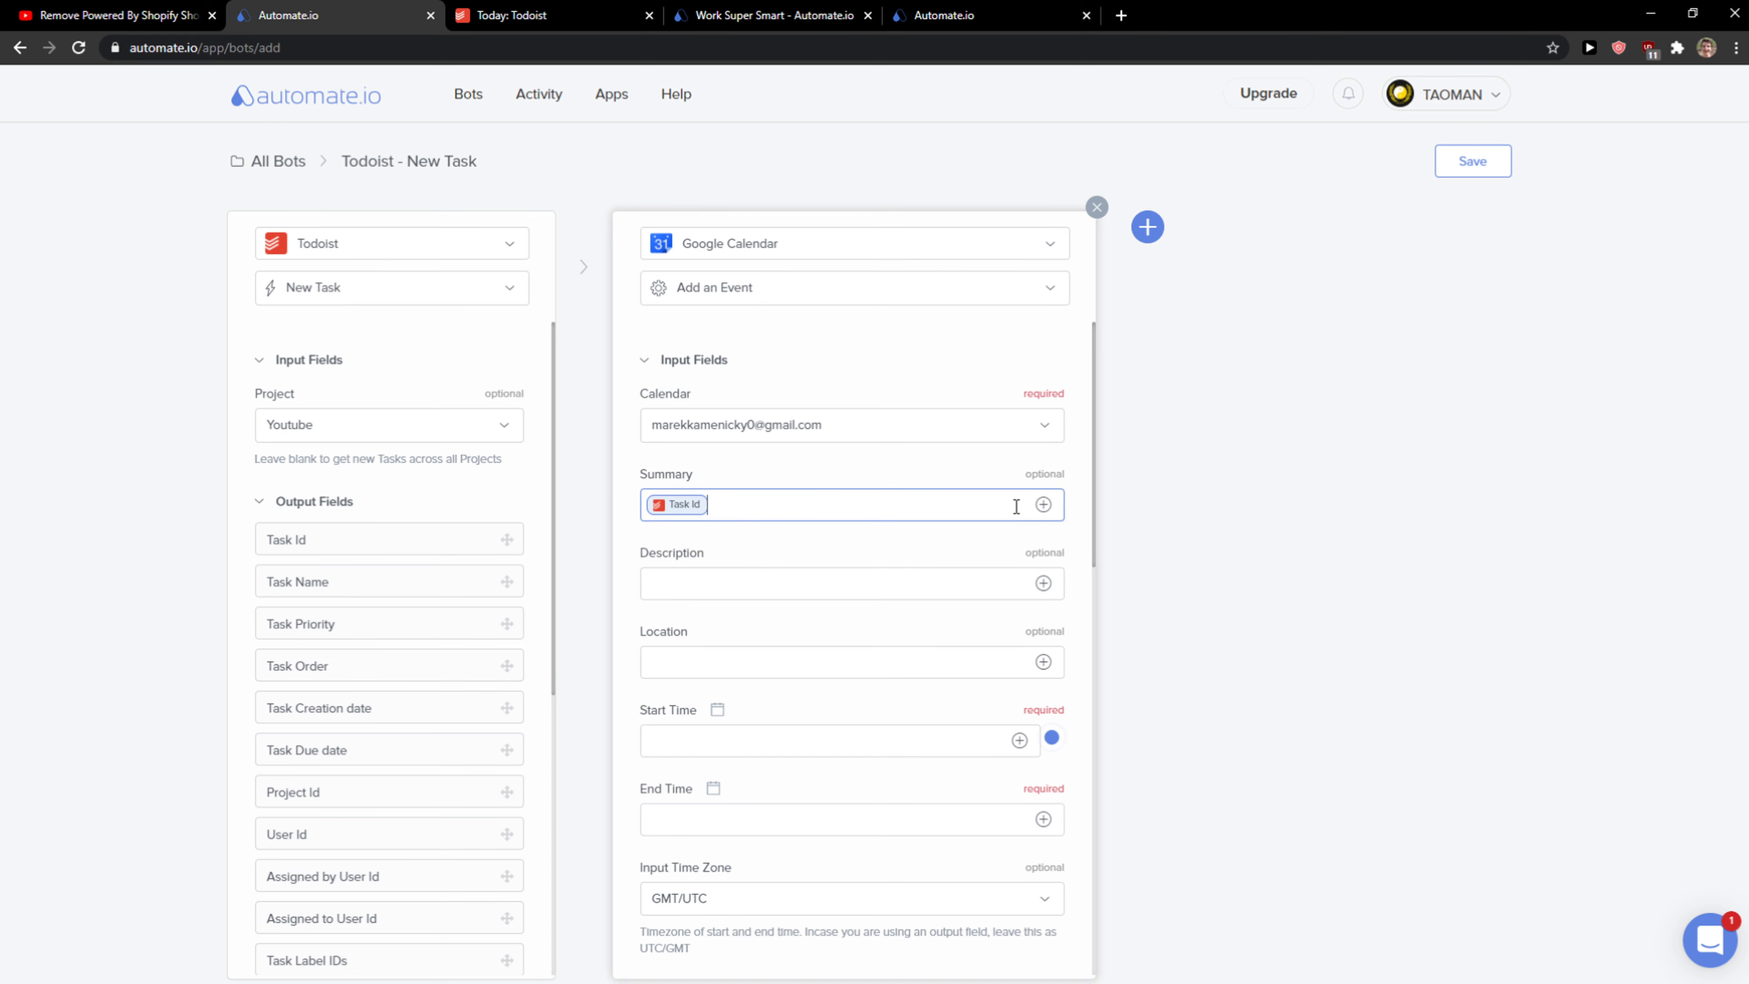
drag(1016, 507, 606, 496)
key(BackSpace)
click(1042, 504)
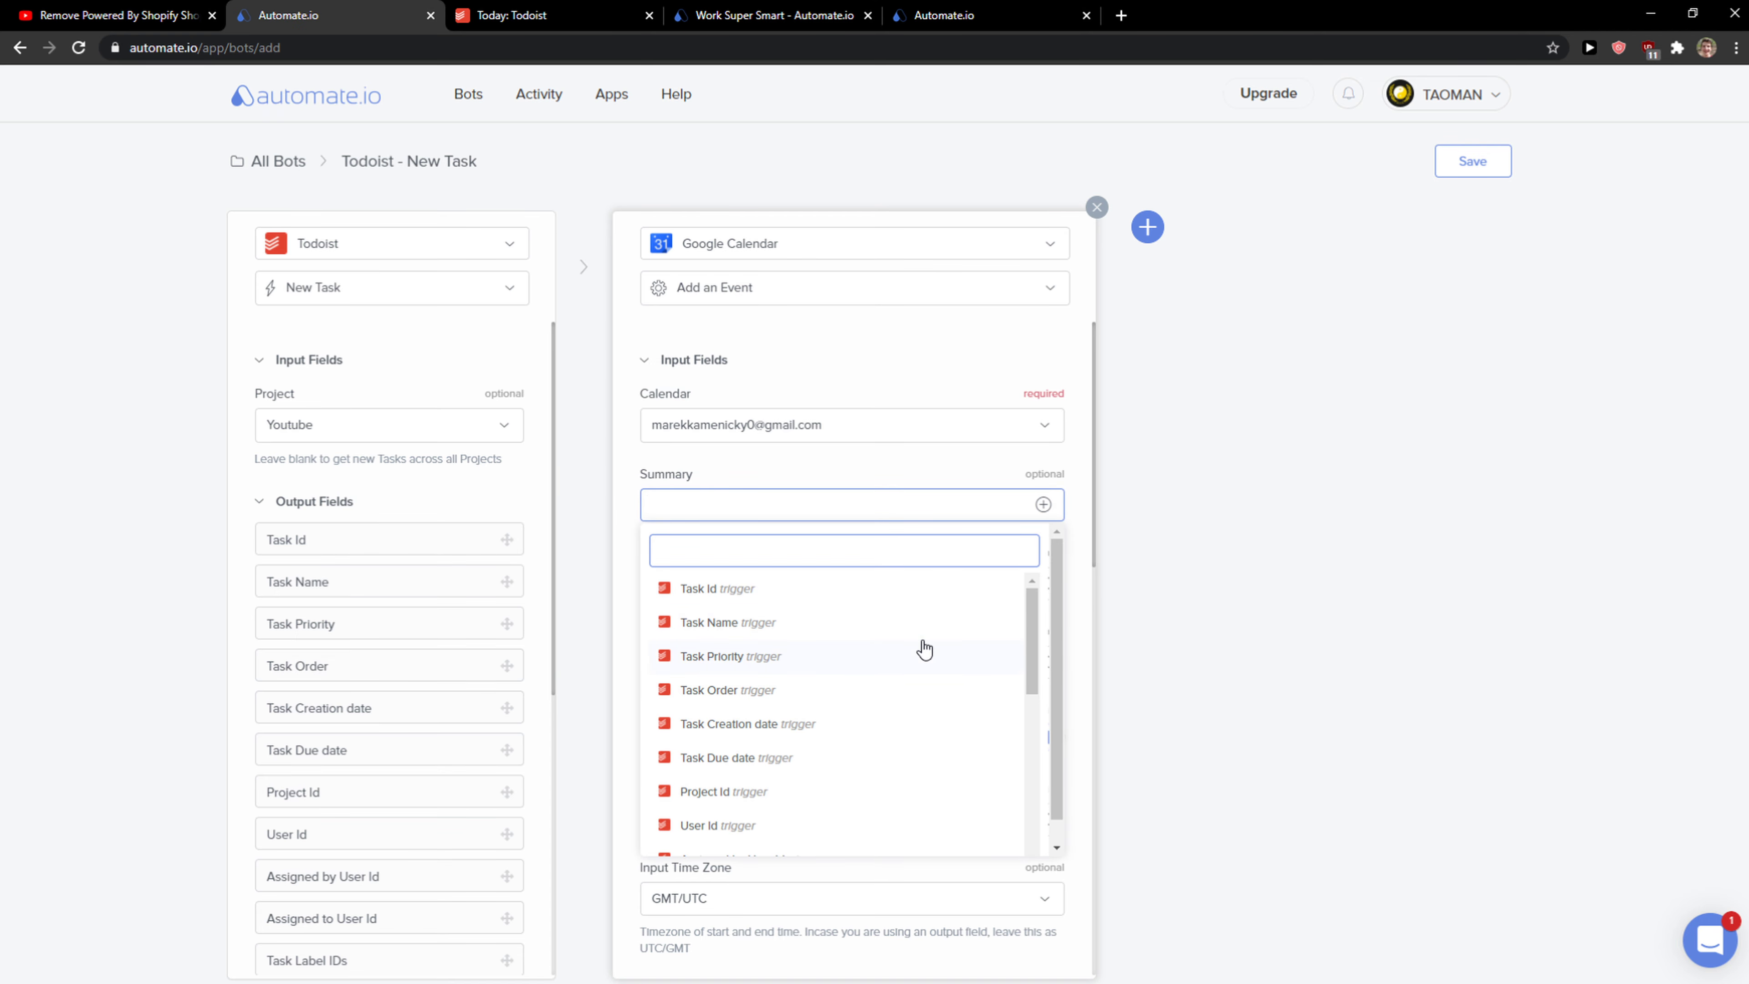
click(919, 622)
click(1044, 584)
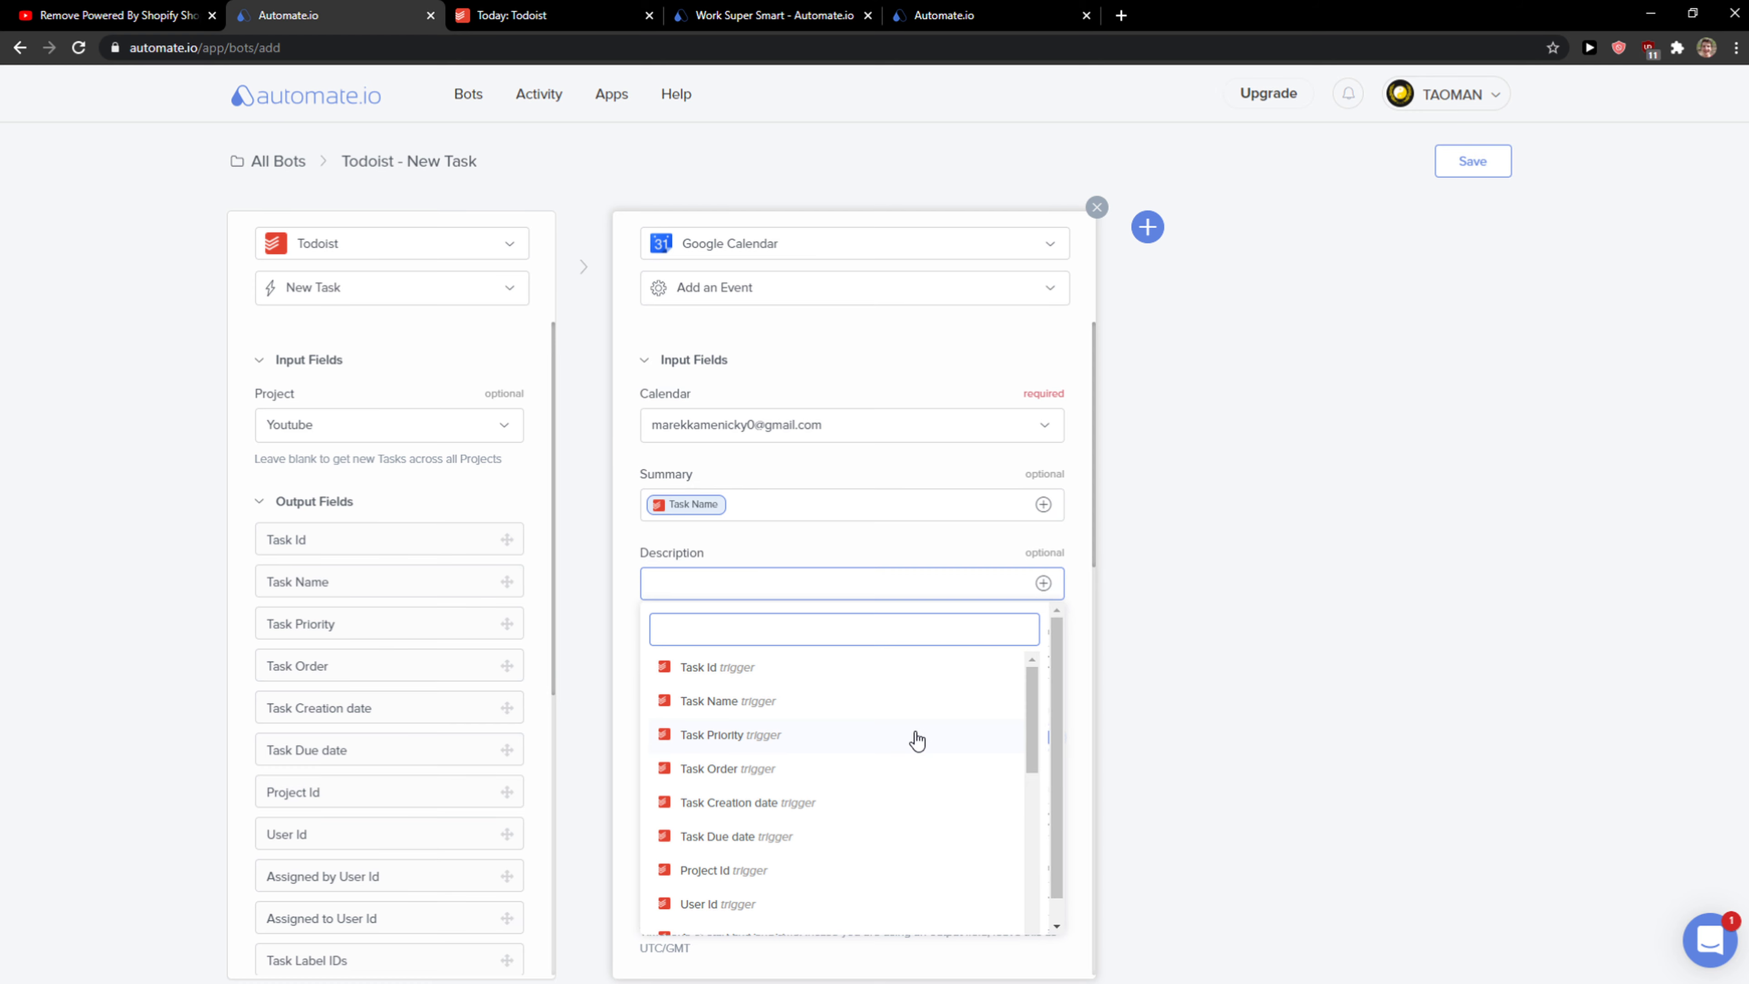
scroll(918, 739, down, 3)
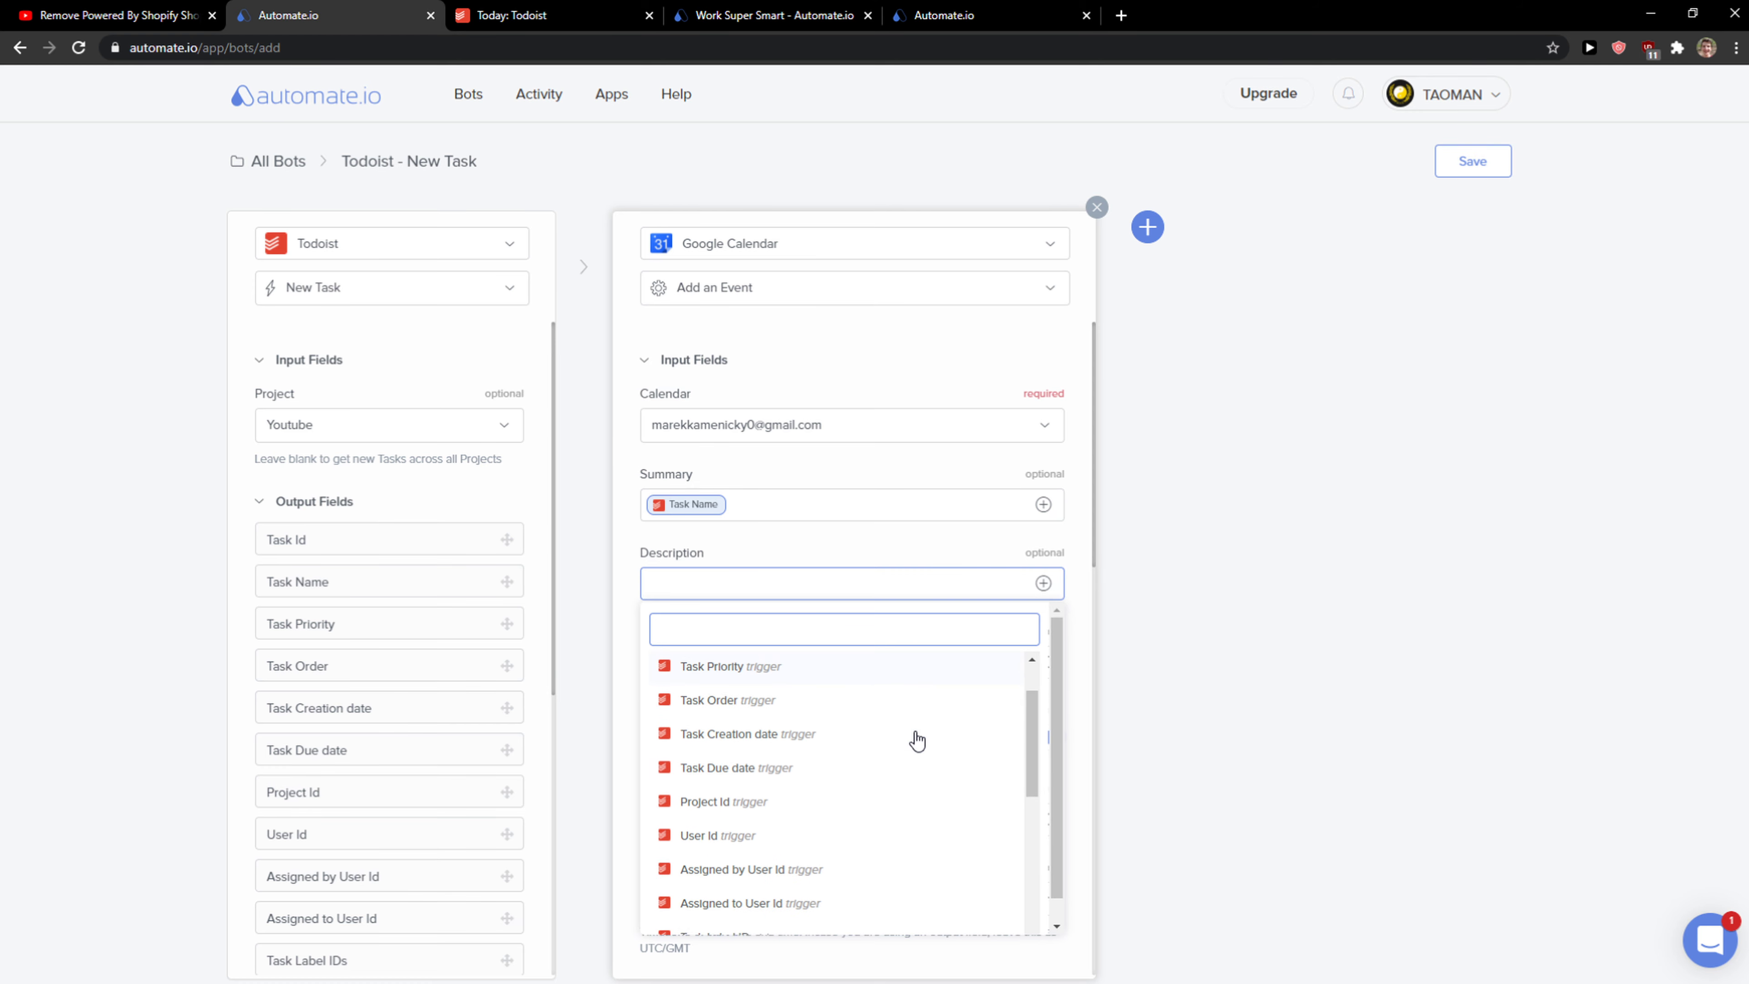
click(1309, 661)
scroll(1041, 645, down, 1)
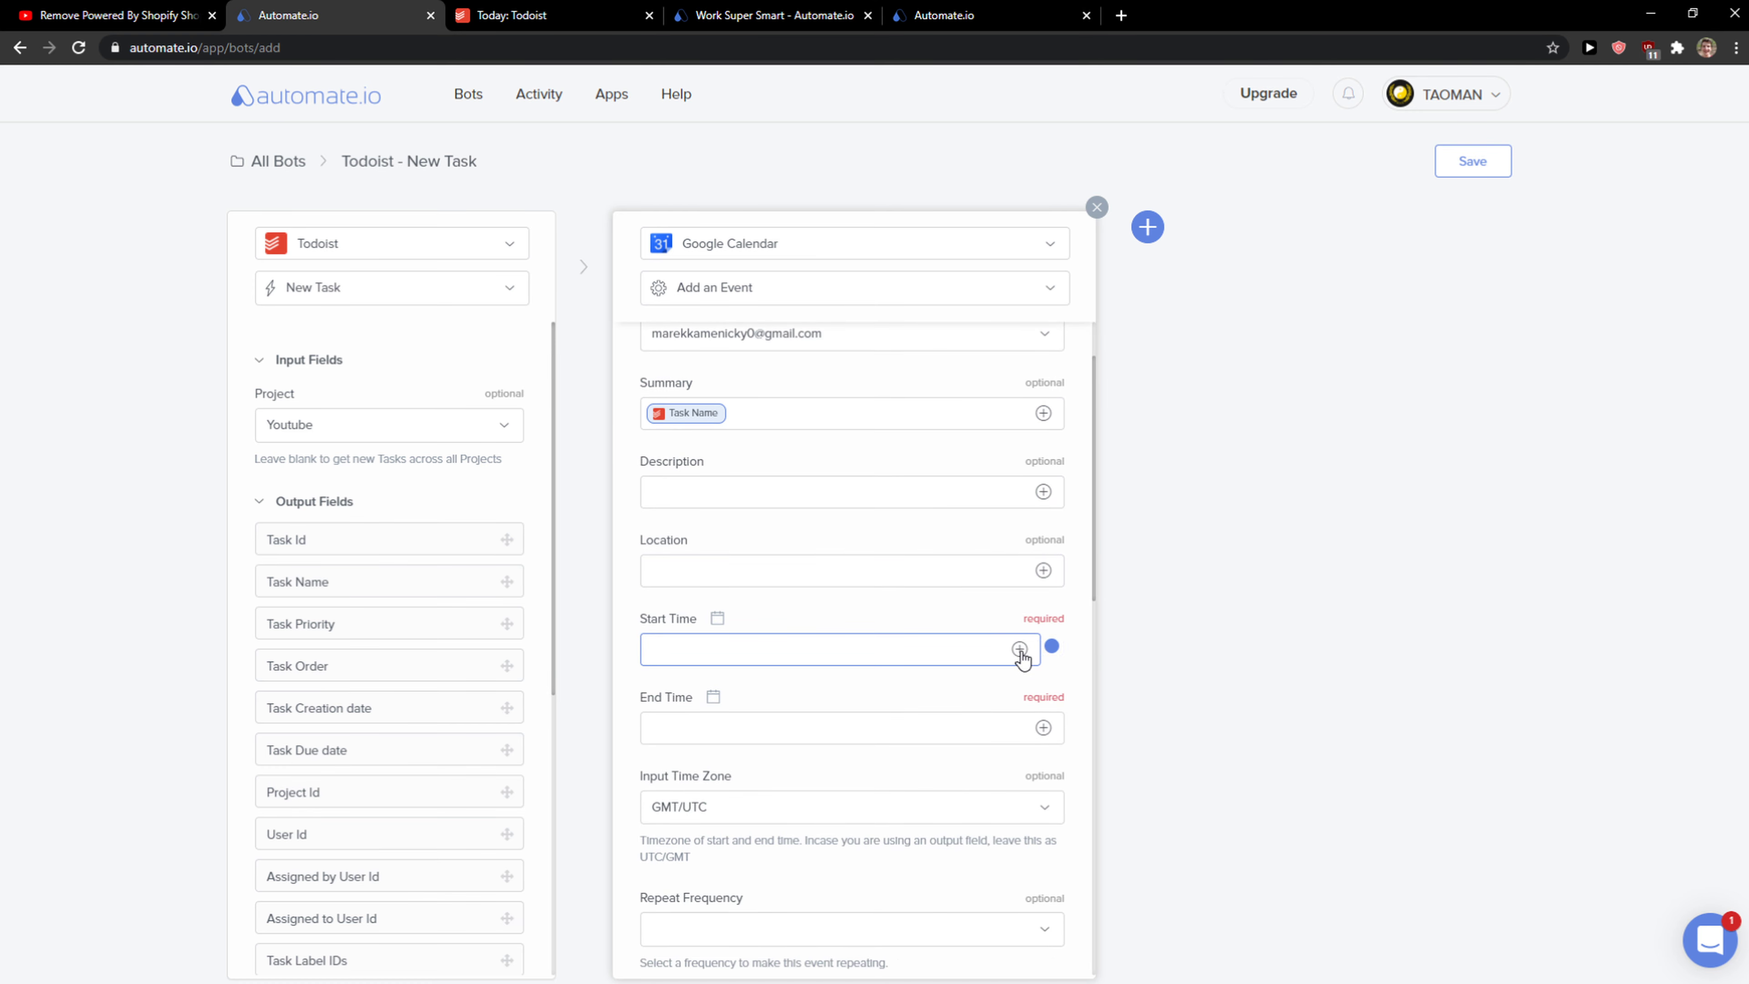
click(1020, 649)
click(730, 898)
click(1020, 727)
Use Todoist's Task Due date for both the event's Start Time and End Time
scroll(902, 882, up, 2)
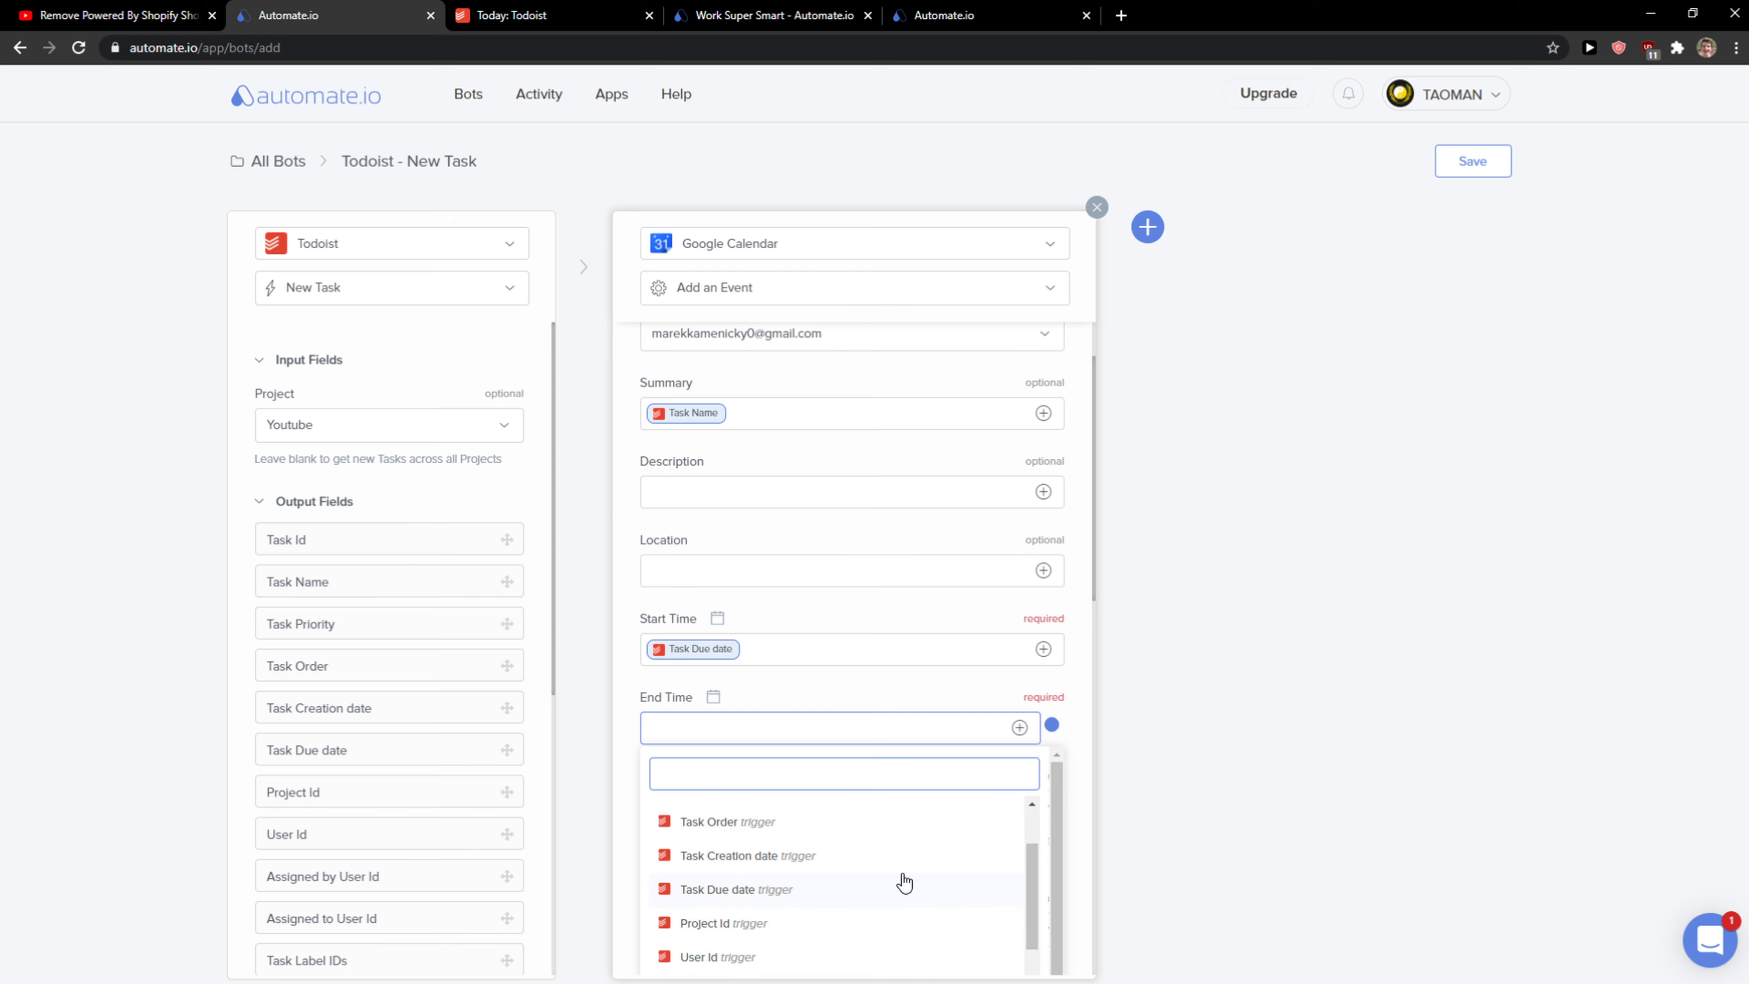
scroll(901, 882, down, 2)
scroll(901, 881, down, 1)
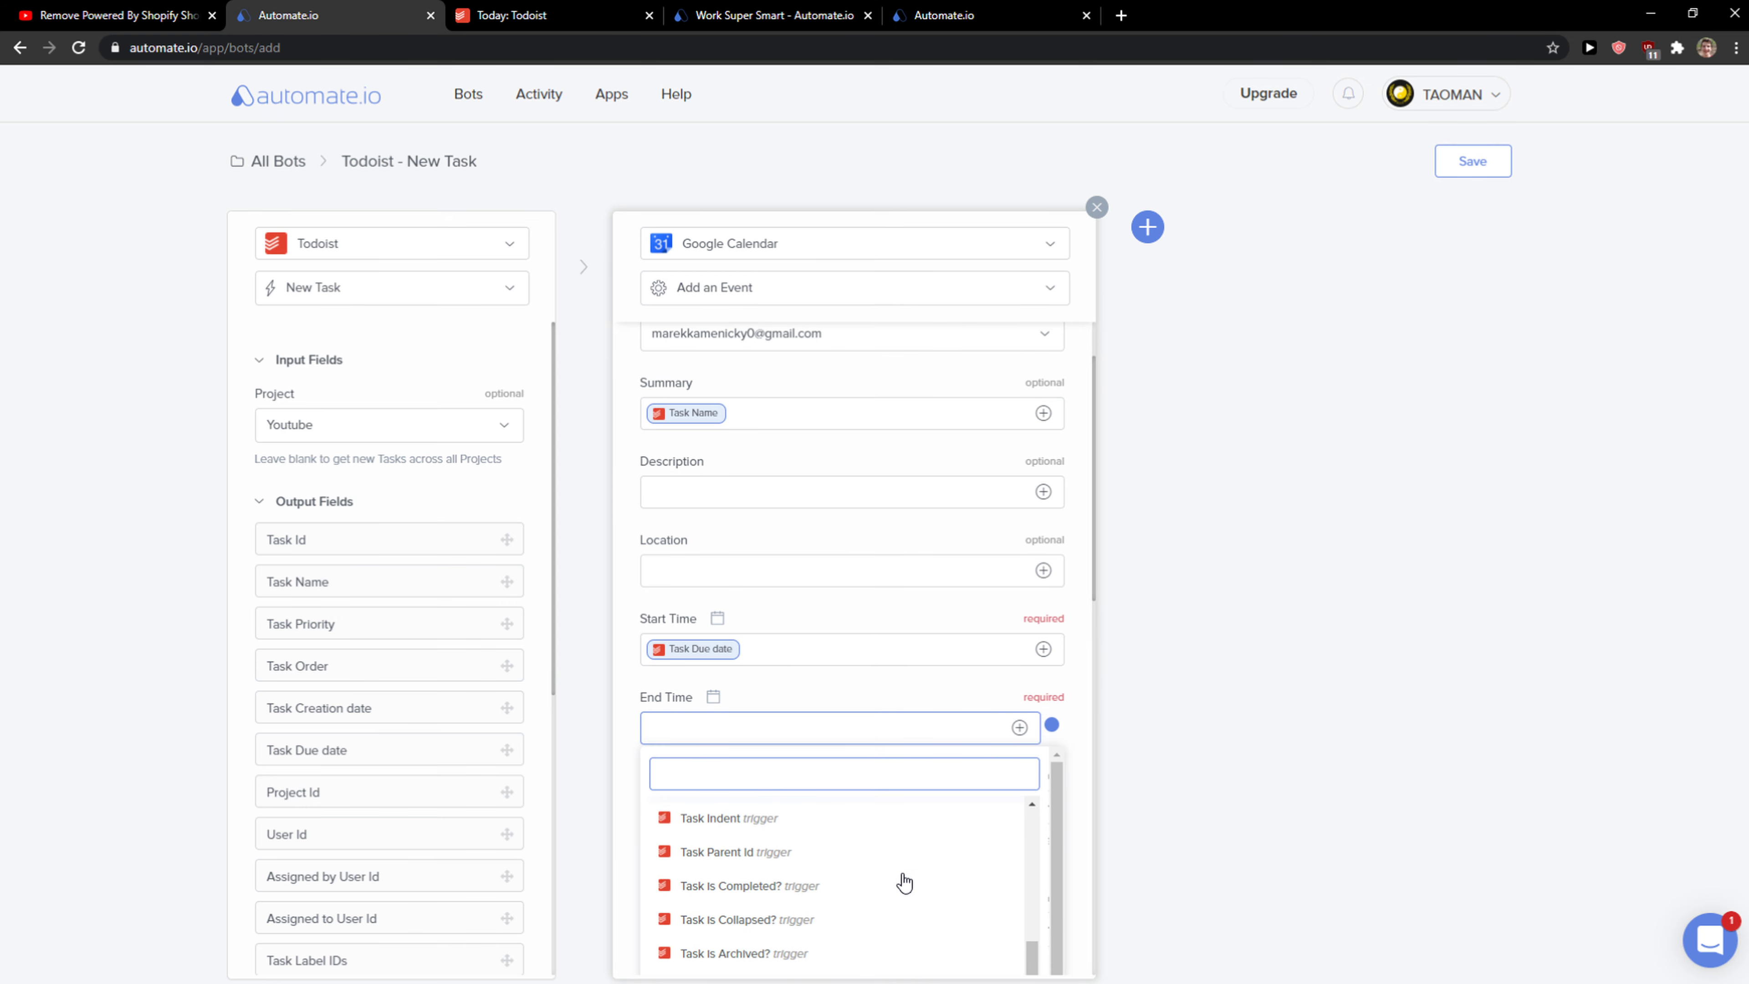
scroll(898, 883, up, 3)
click(876, 885)
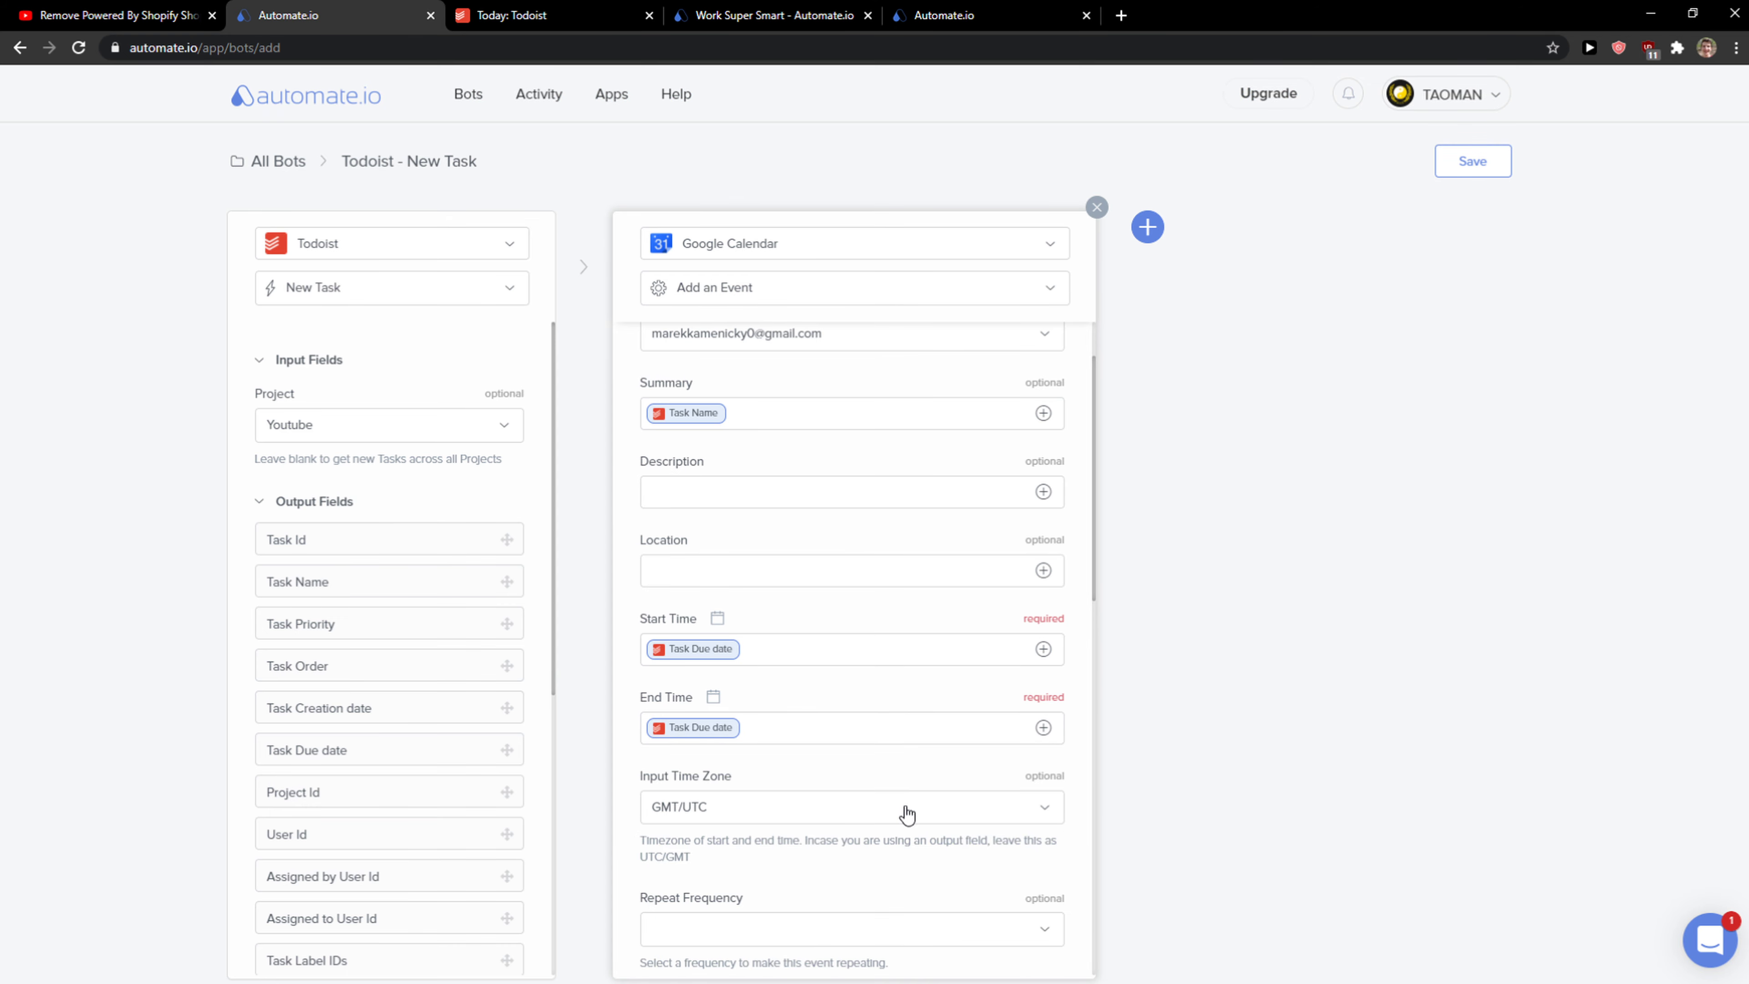
scroll(906, 813, down, 5)
click(1042, 407)
click(1207, 629)
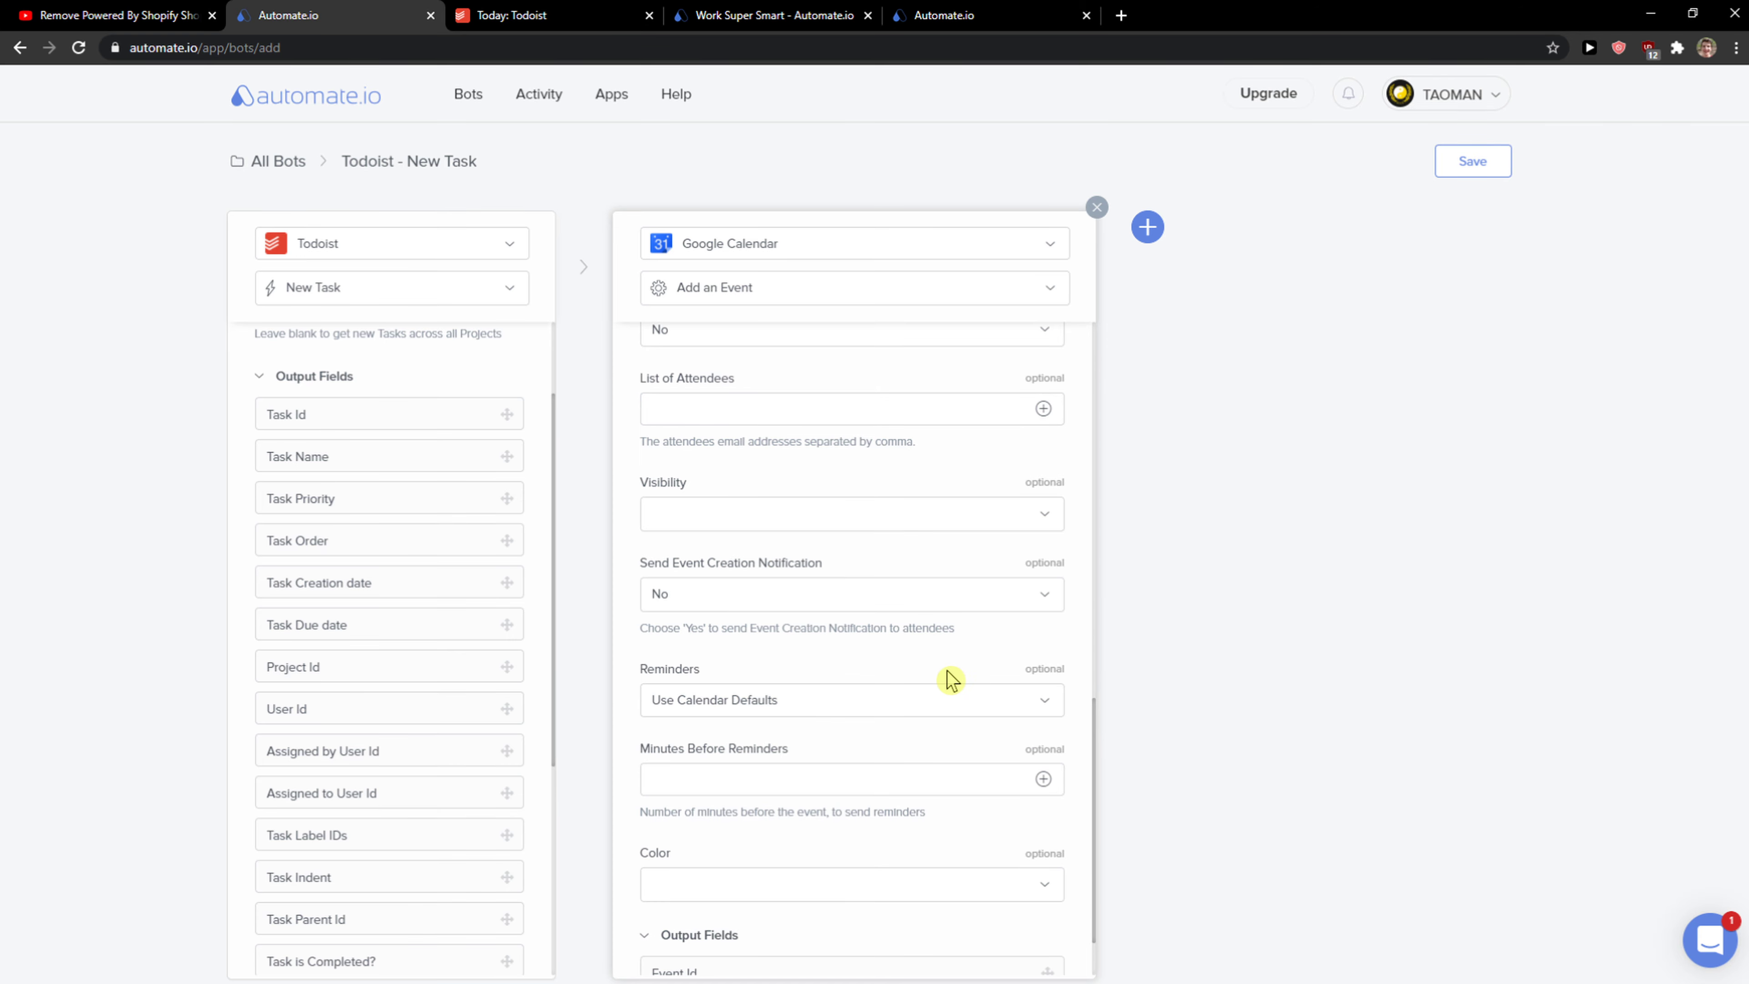
scroll(947, 671, down, 1)
scroll(948, 679, up, 15)
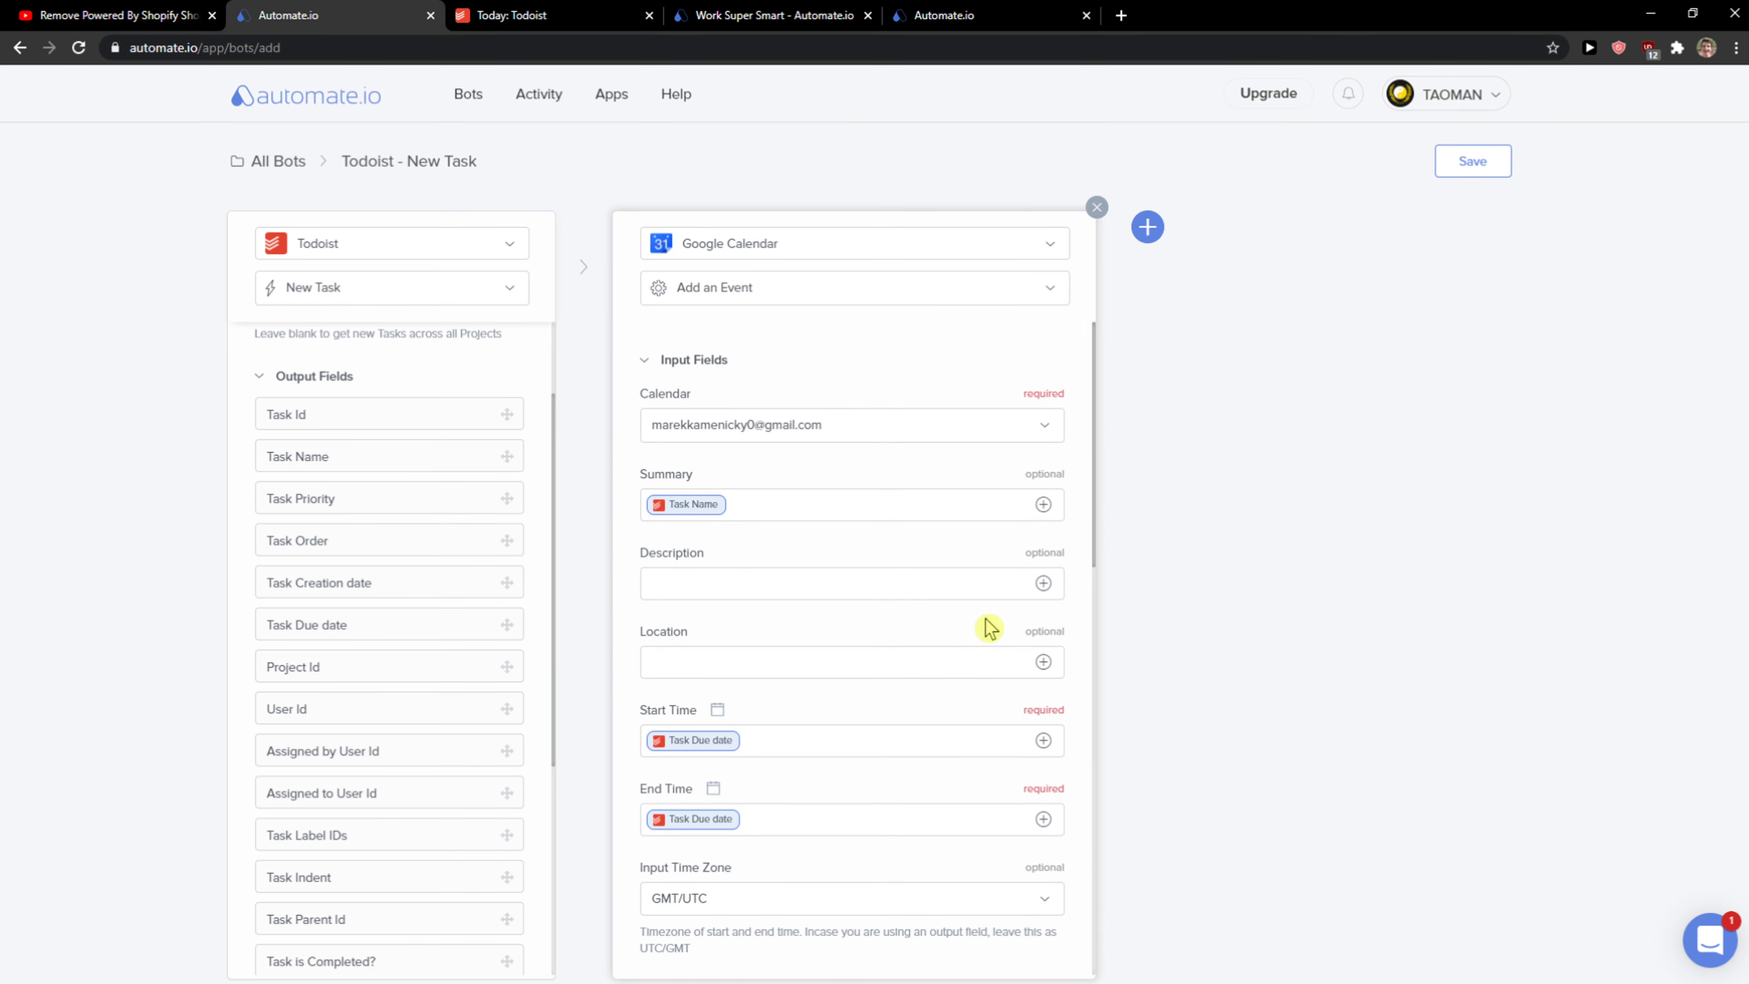
click(1473, 160)
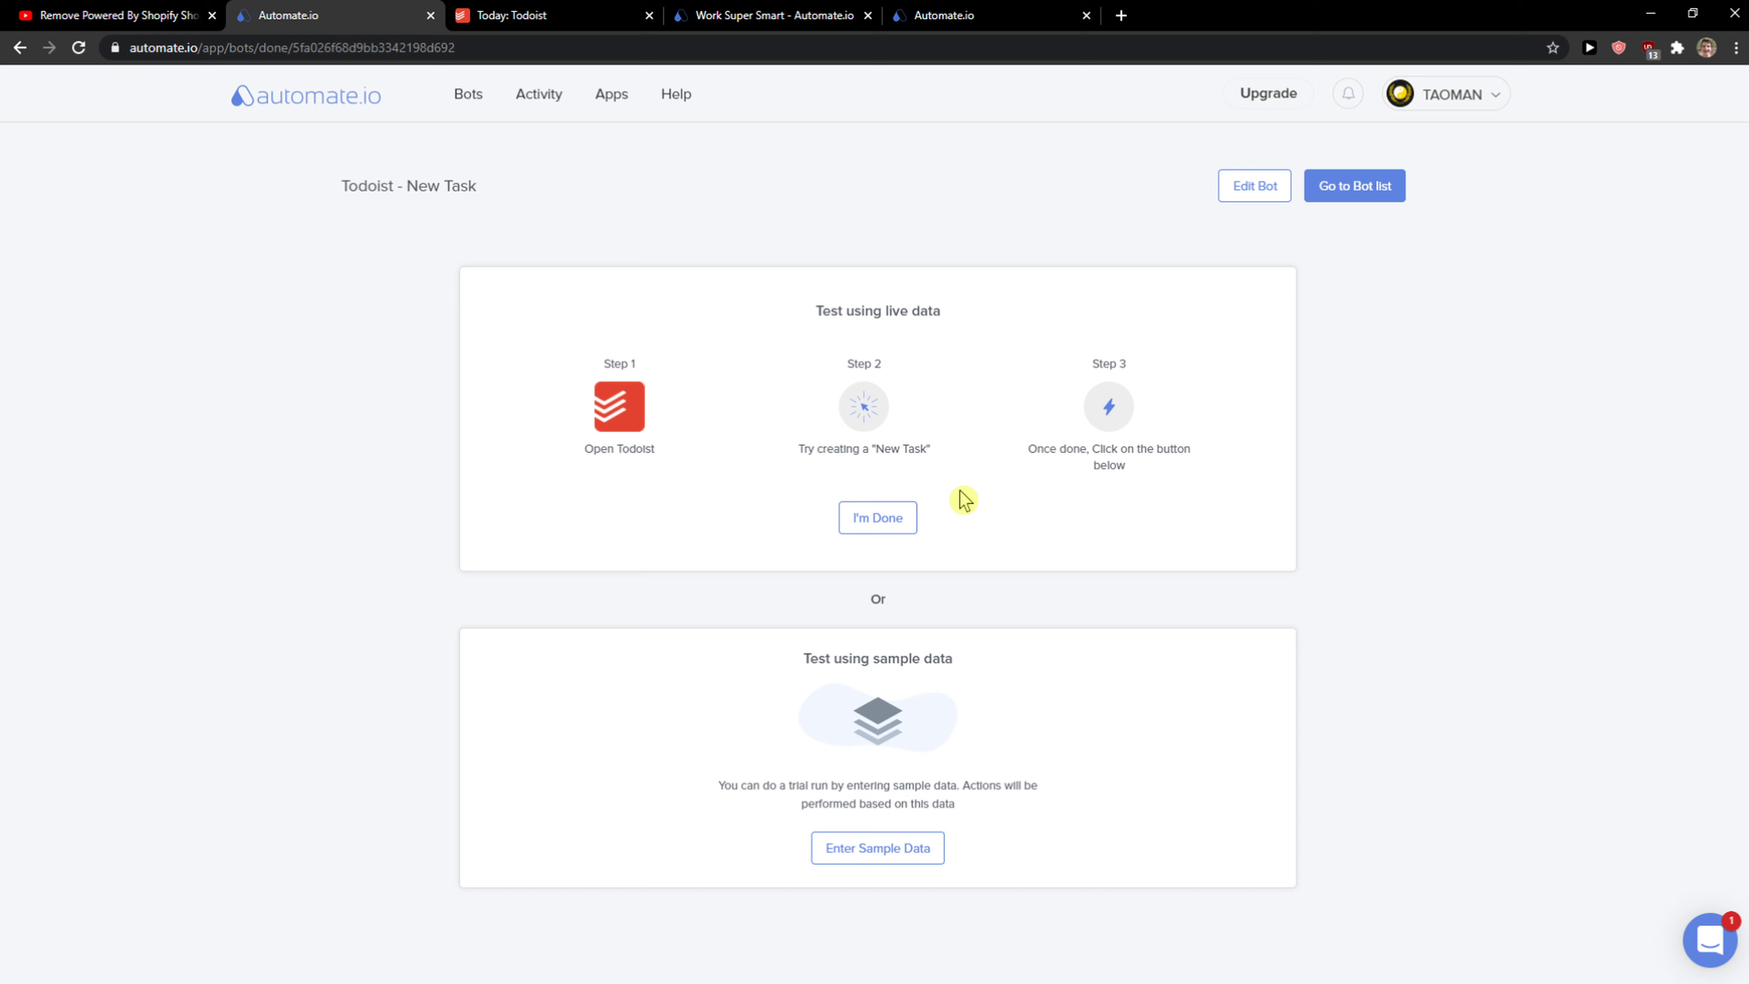
Save the bot and launch the live-data test, which shows Checking for "New Task"
click(881, 515)
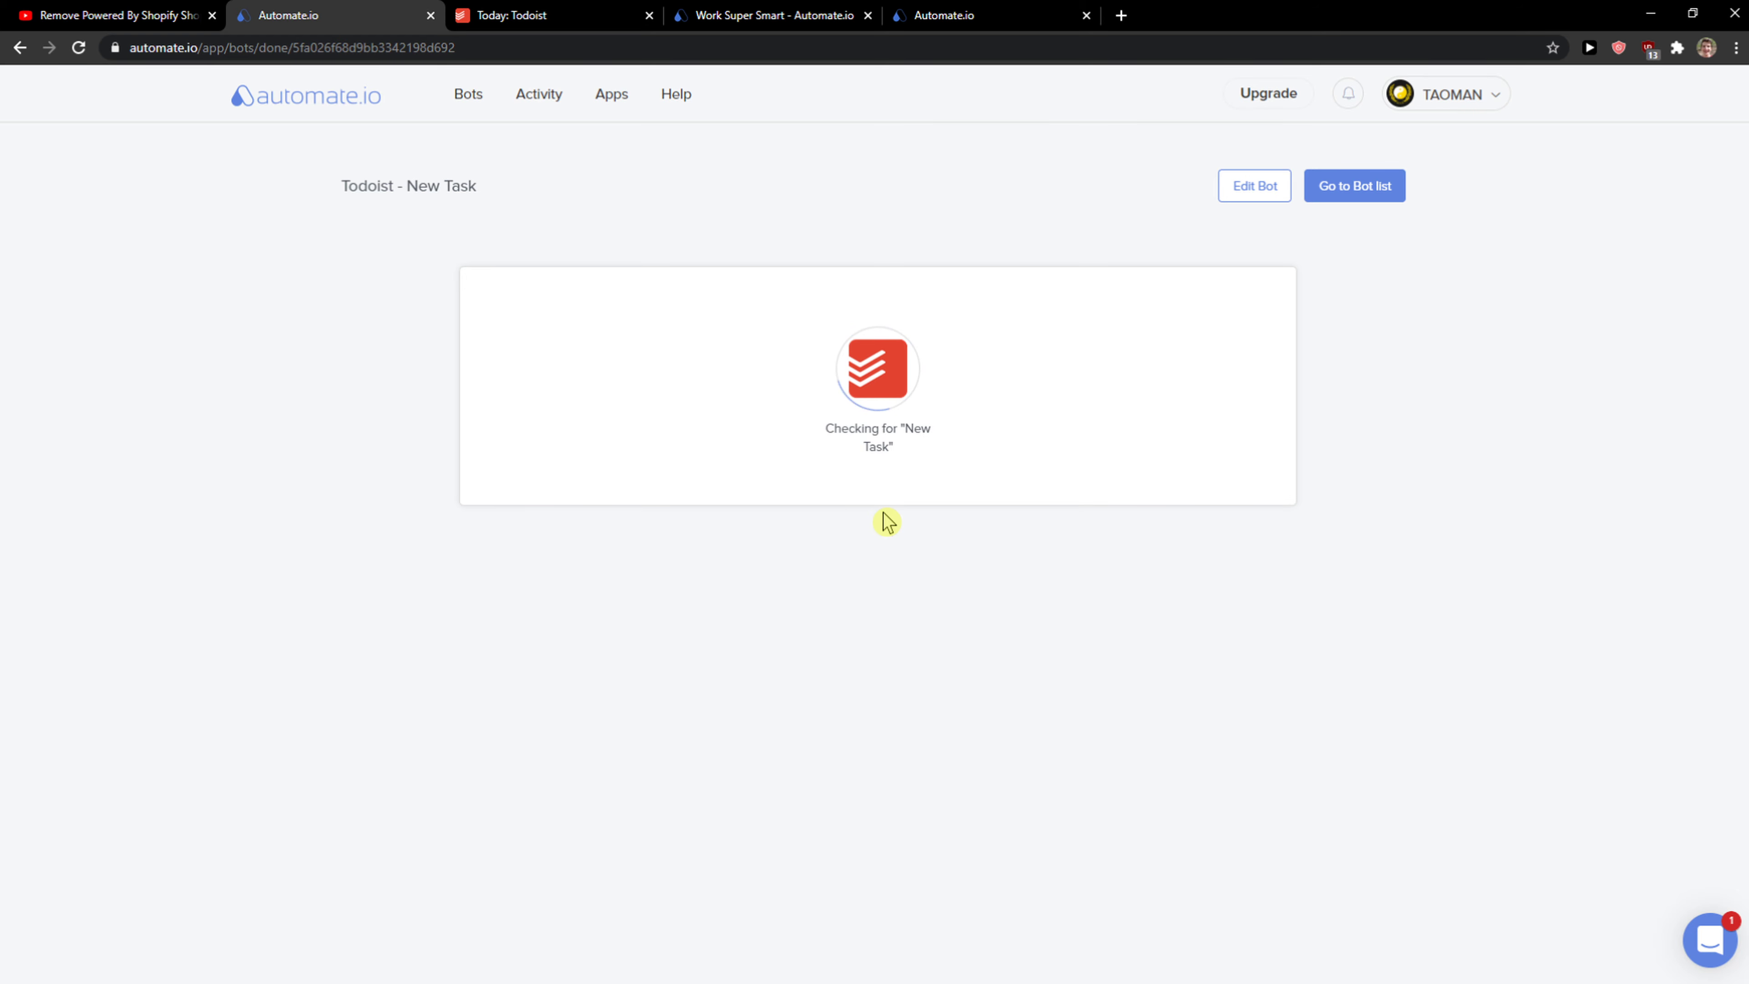
mouse_move(839, 428)
mouse_down()
mouse_move(922, 450)
mouse_move(811, 431)
mouse_up()
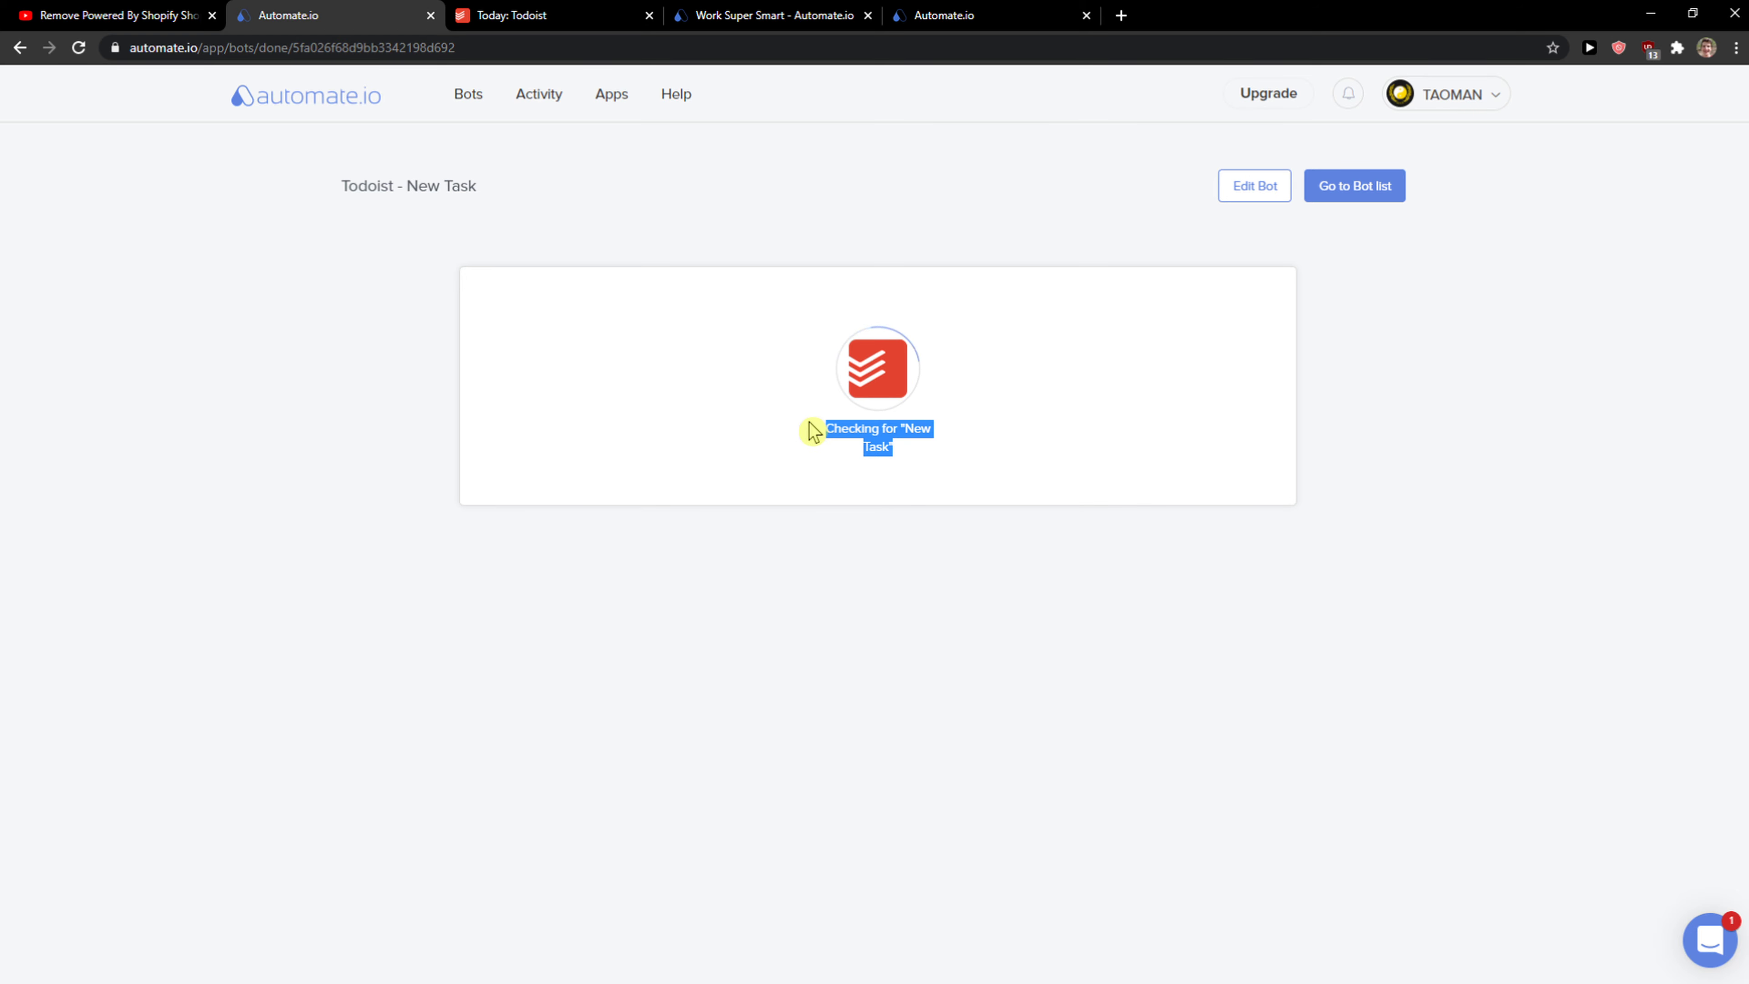
click(808, 420)
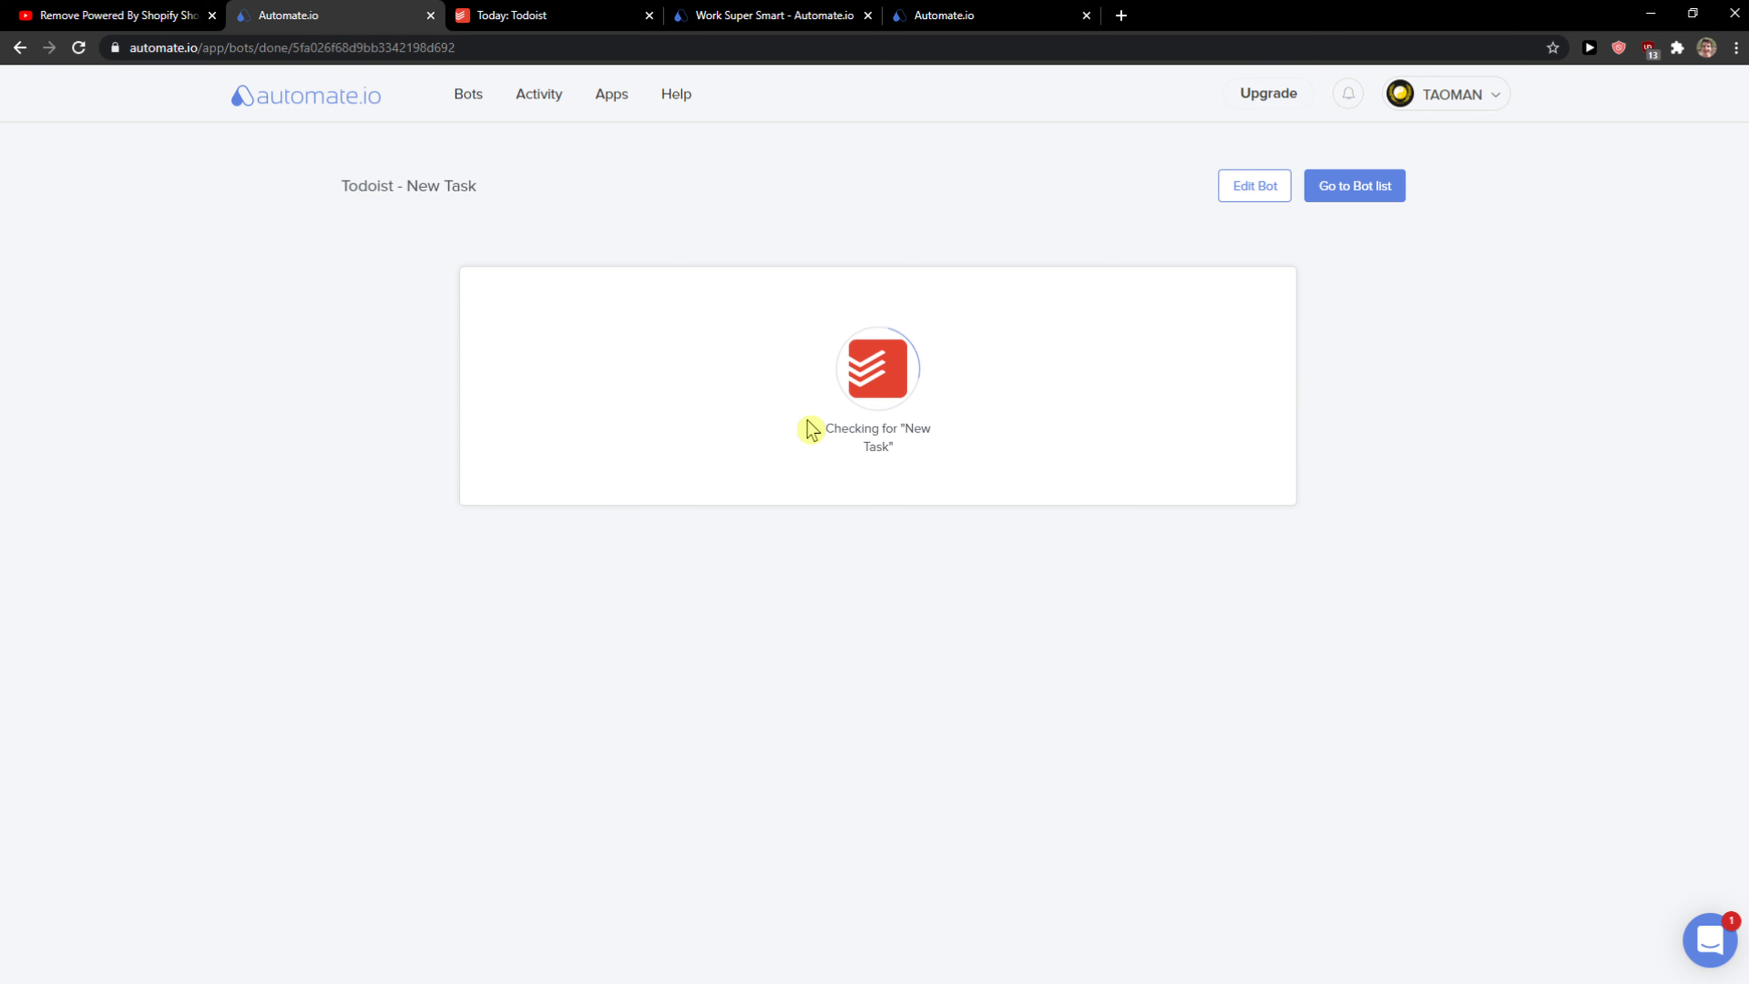
drag(795, 448, 976, 445)
Tell the live test a new task was created and see it fail on missing Start time
click(975, 445)
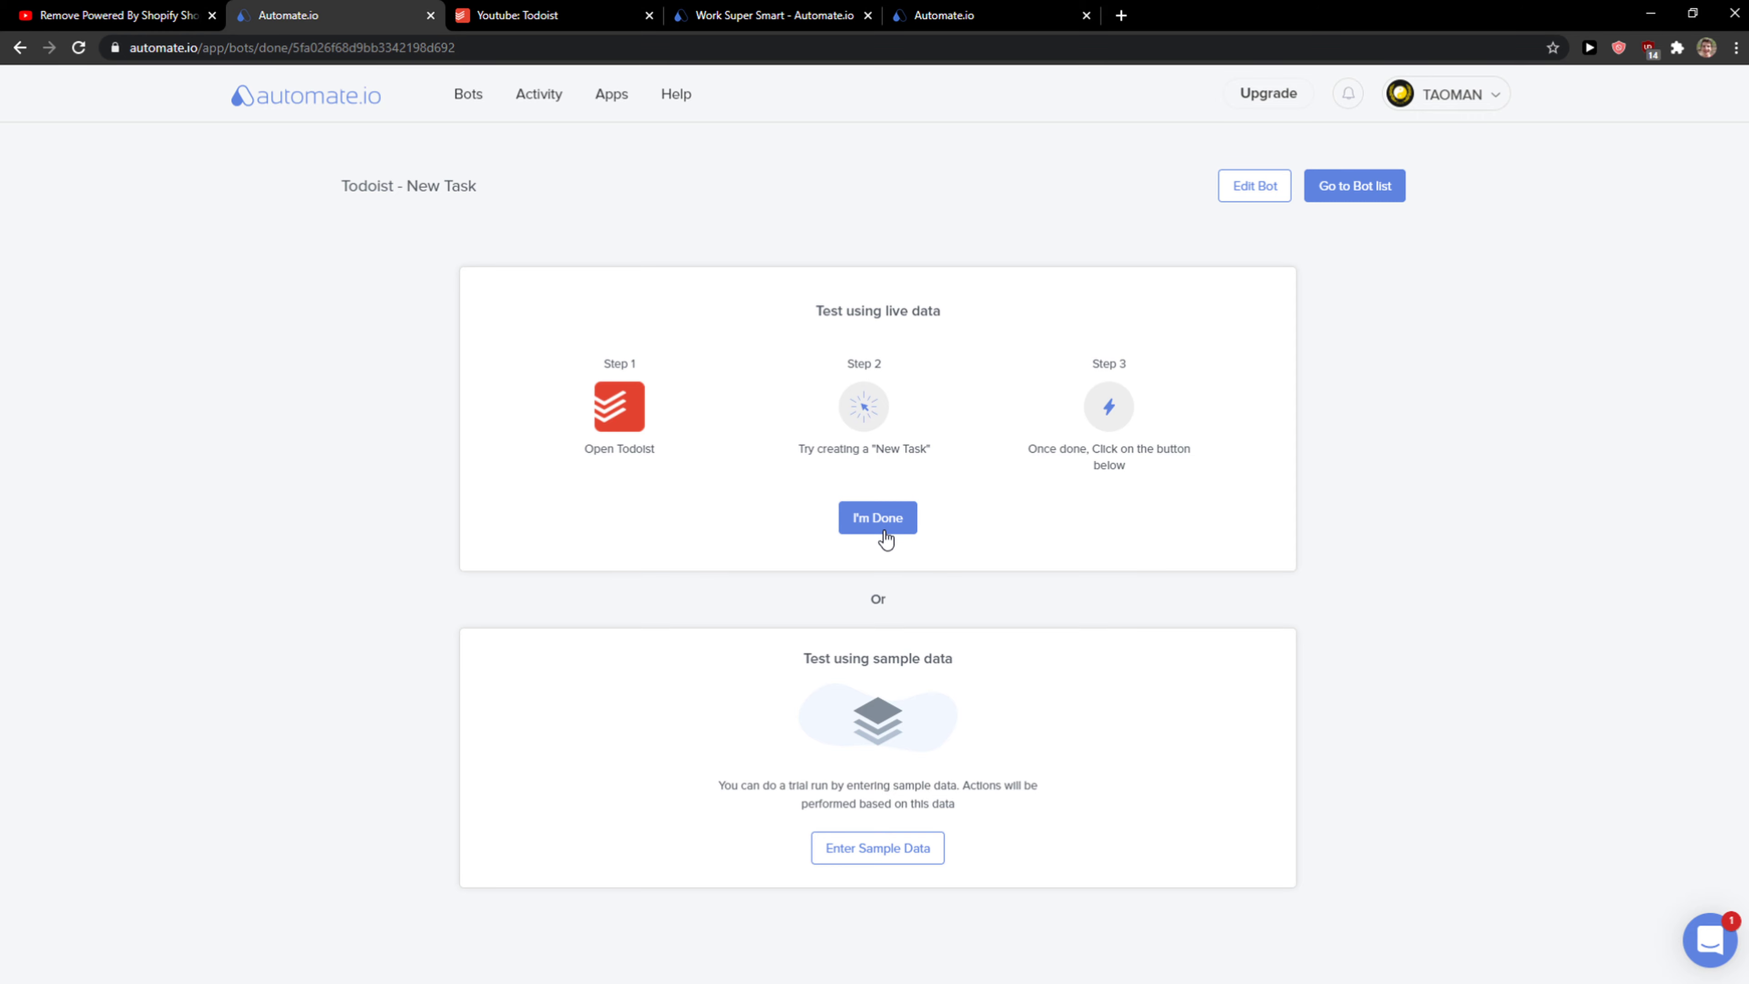
click(884, 531)
click(546, 14)
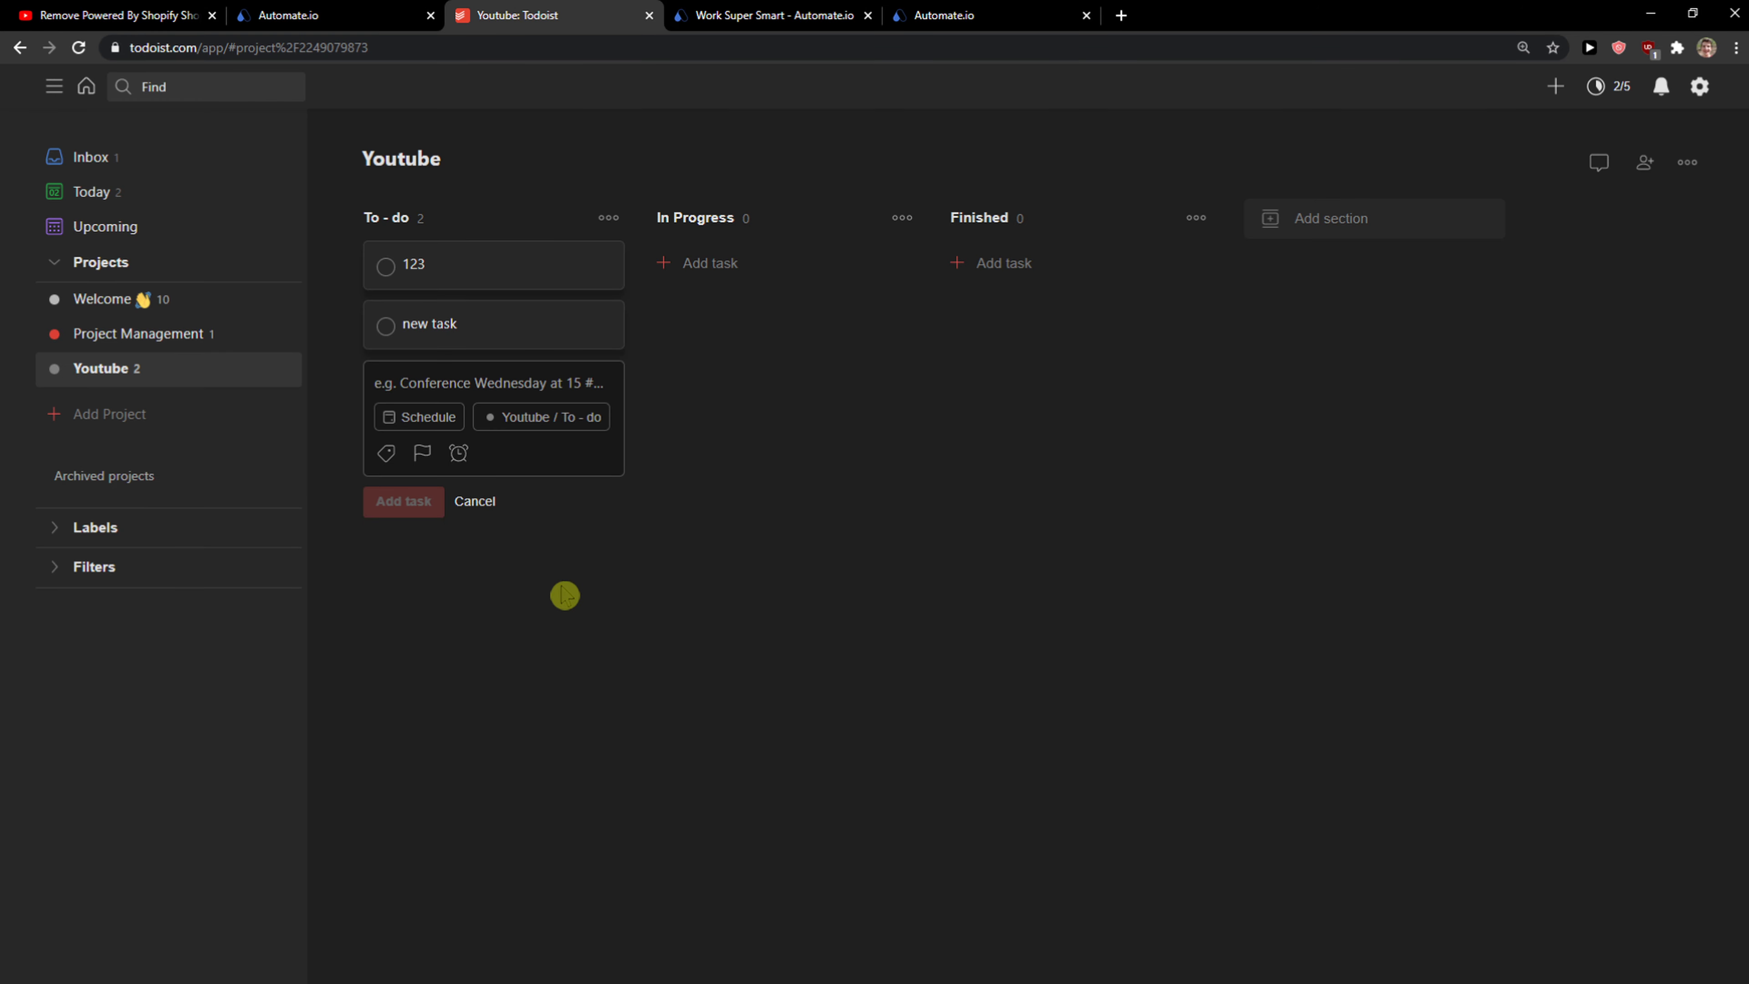
click(417, 14)
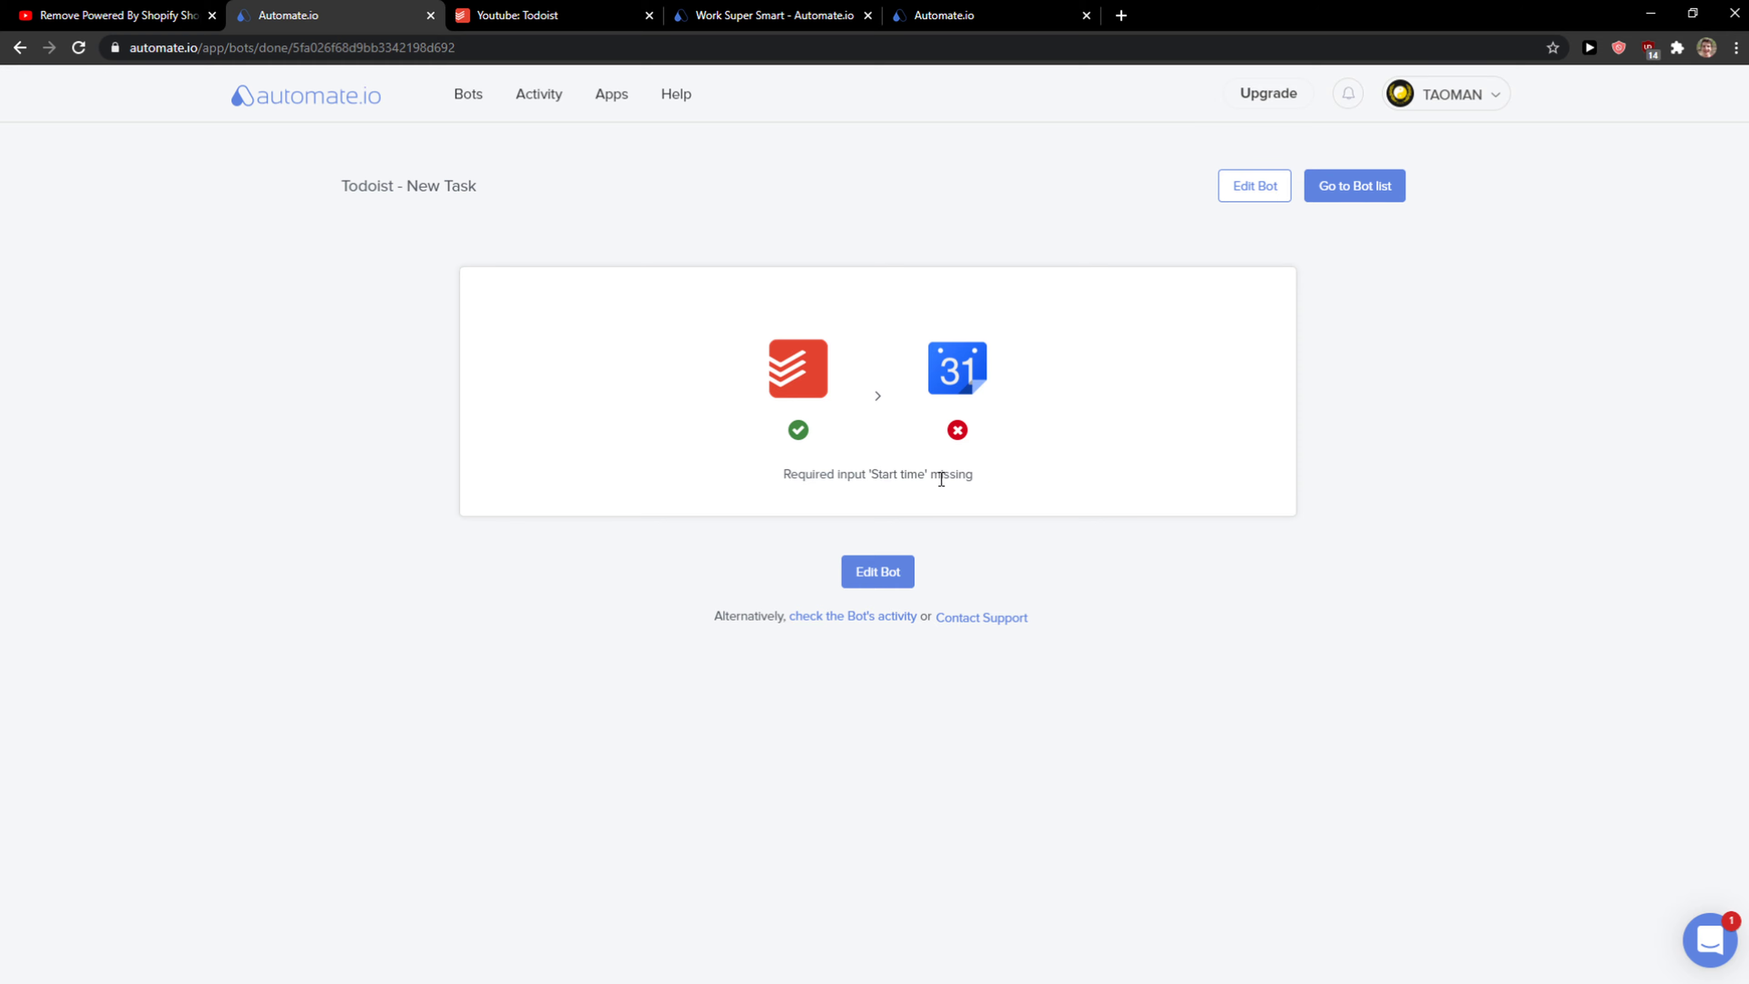
click(517, 15)
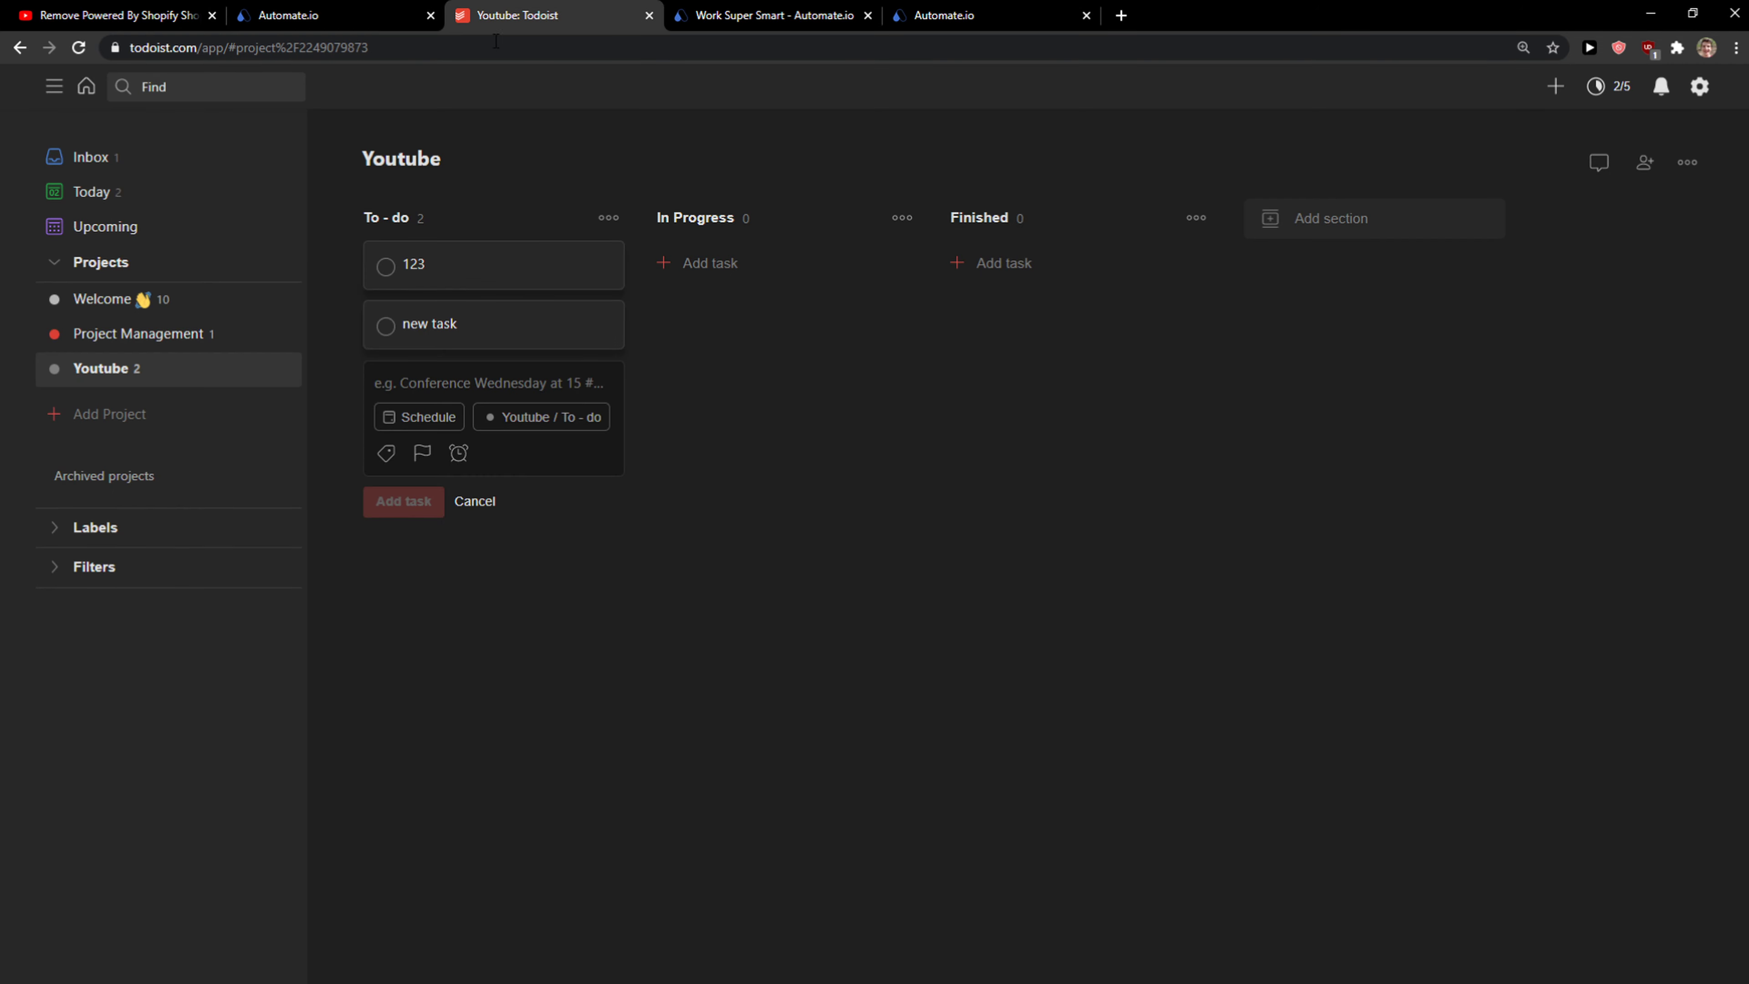
Inspect the details and options of the Youtube project's task "new task" in Todoist
click(482, 340)
click(1168, 116)
click(602, 323)
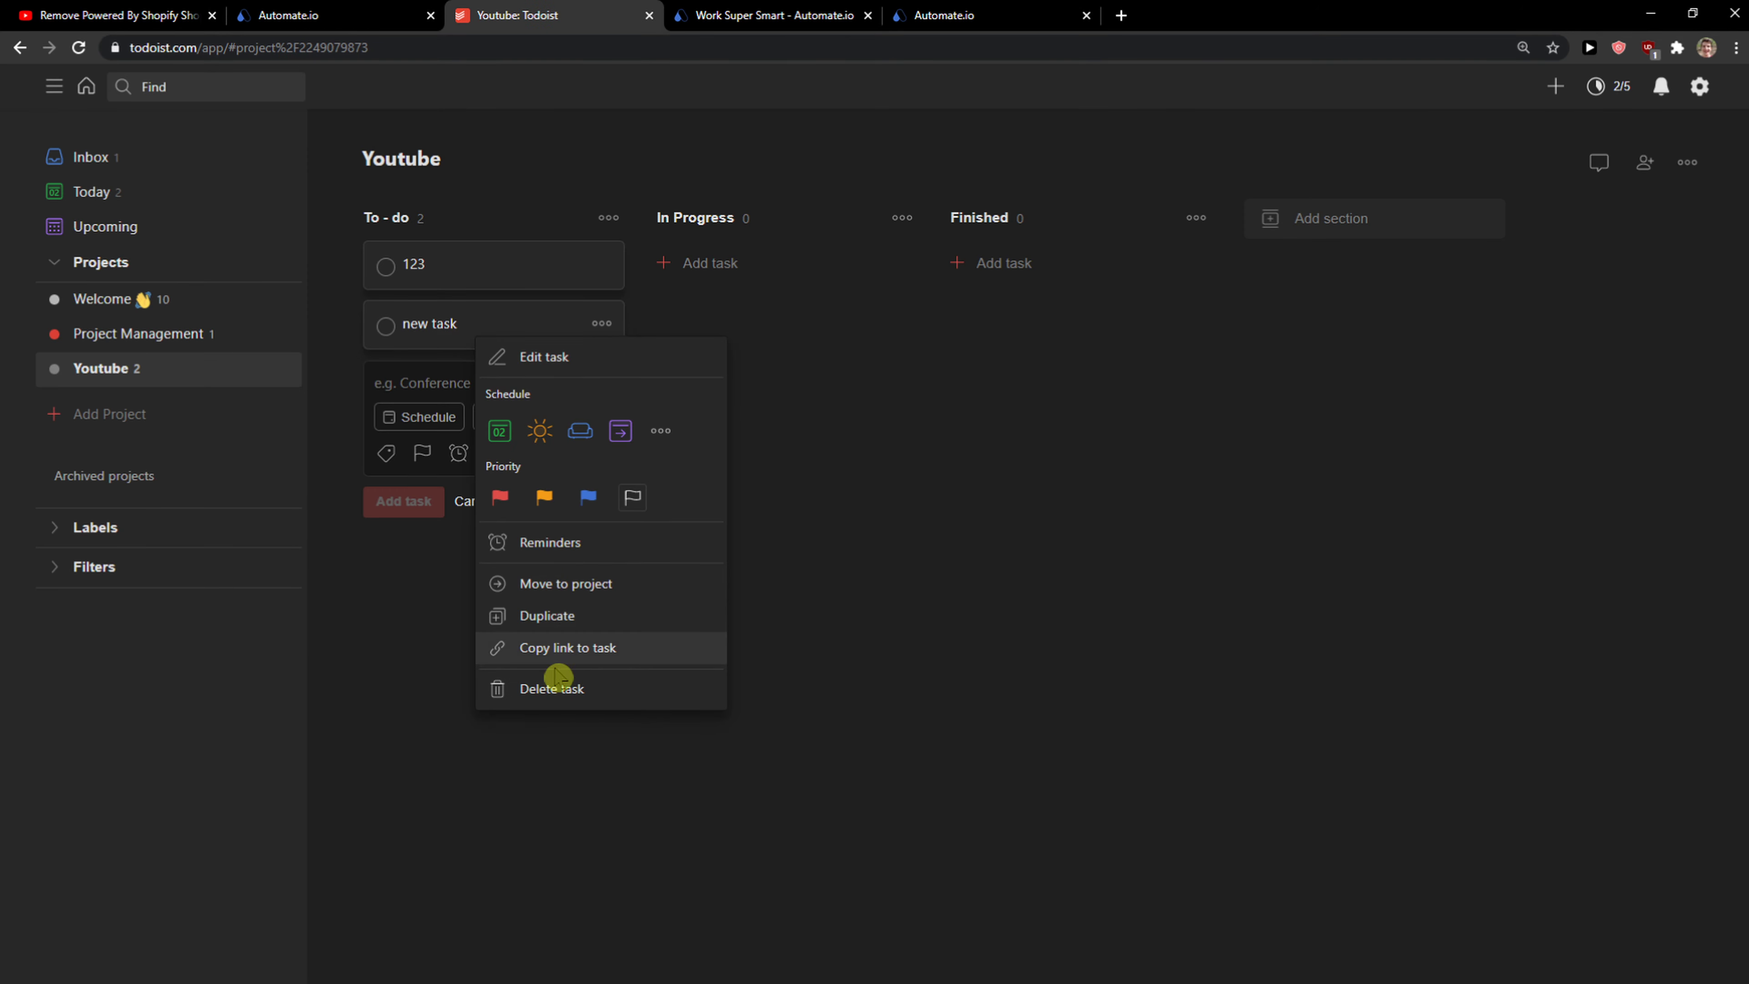
click(288, 15)
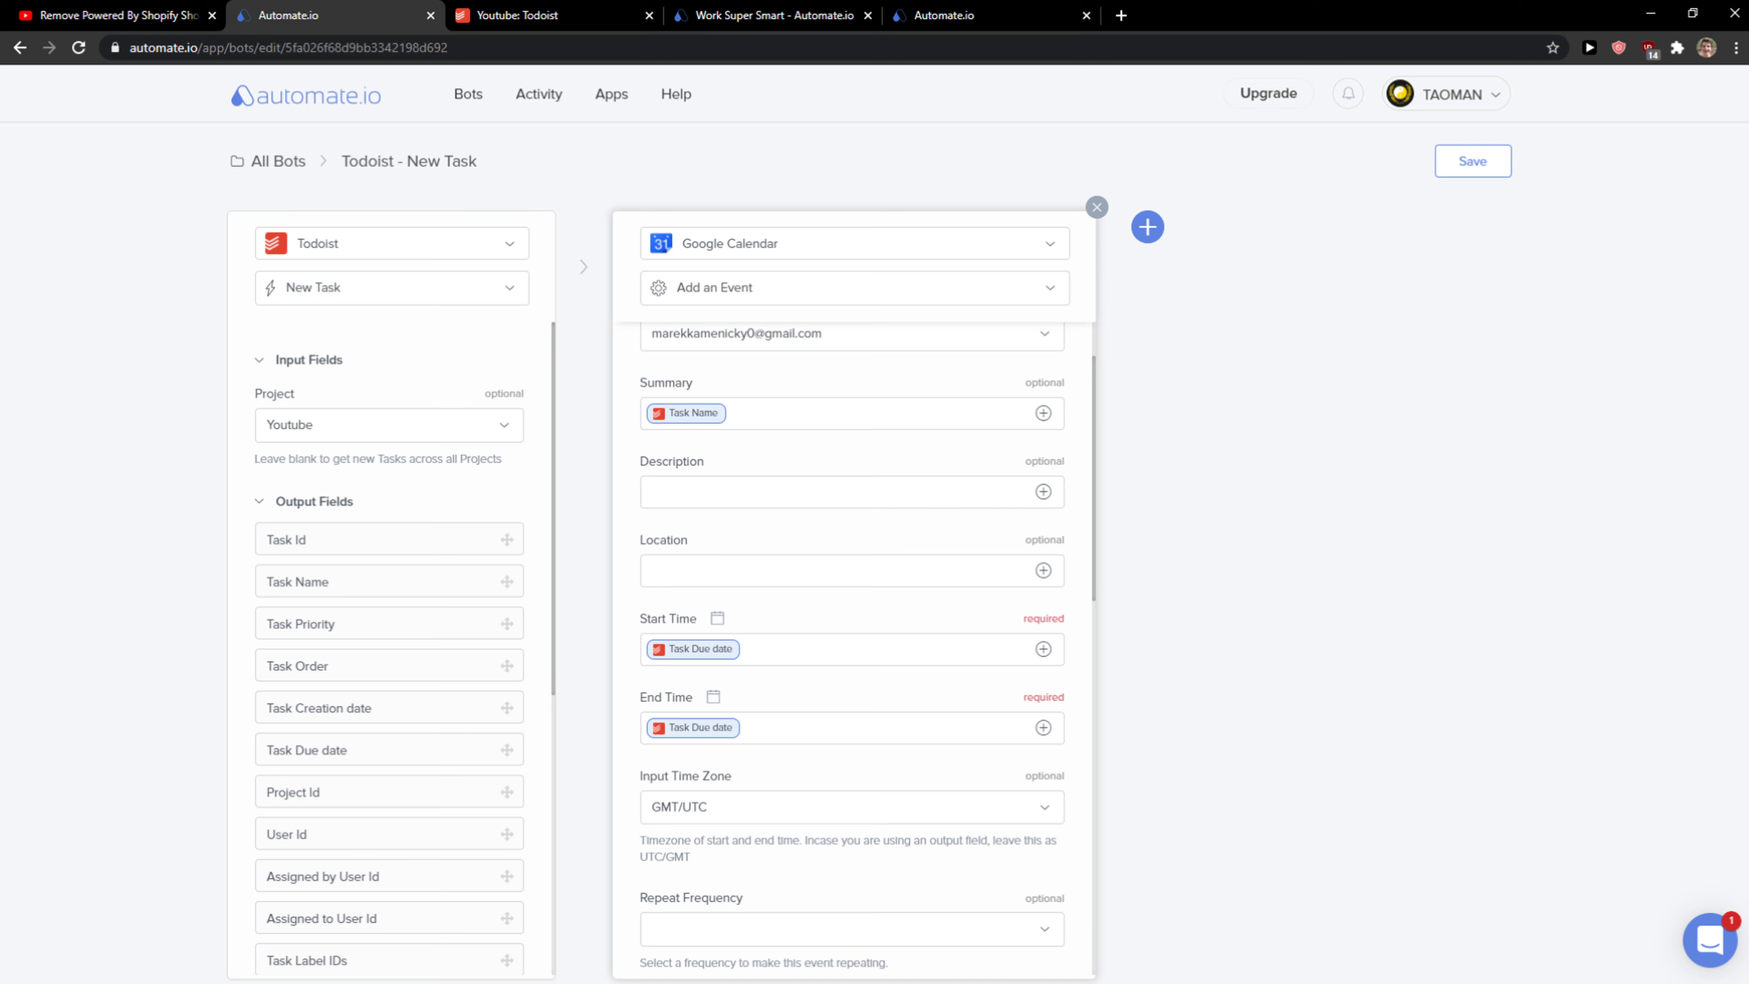